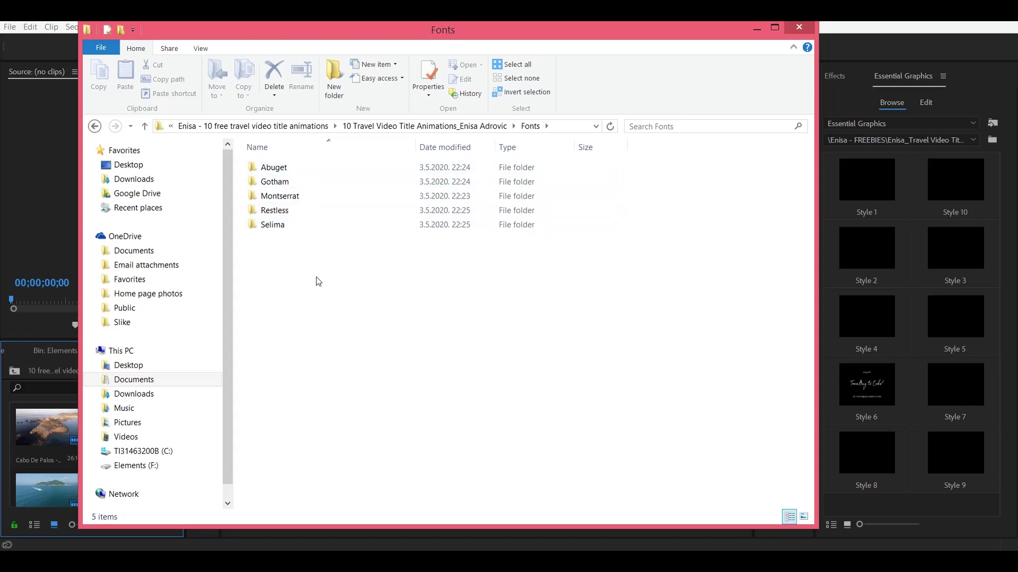
Open the Abuget folder inside the title pack's Fonts folder and copy the Abuget.otf font file.
key("Down")
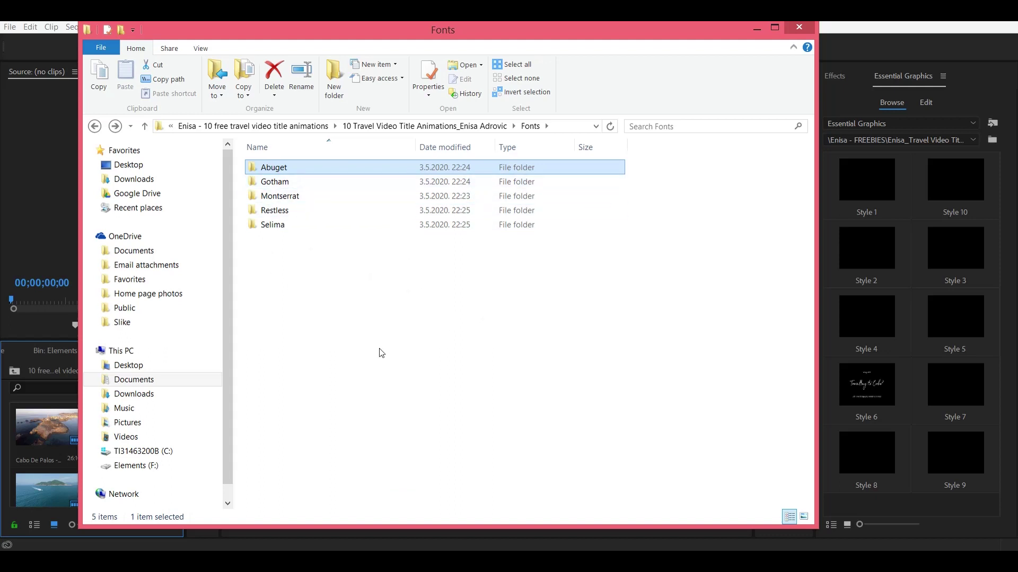
left_click(295, 210)
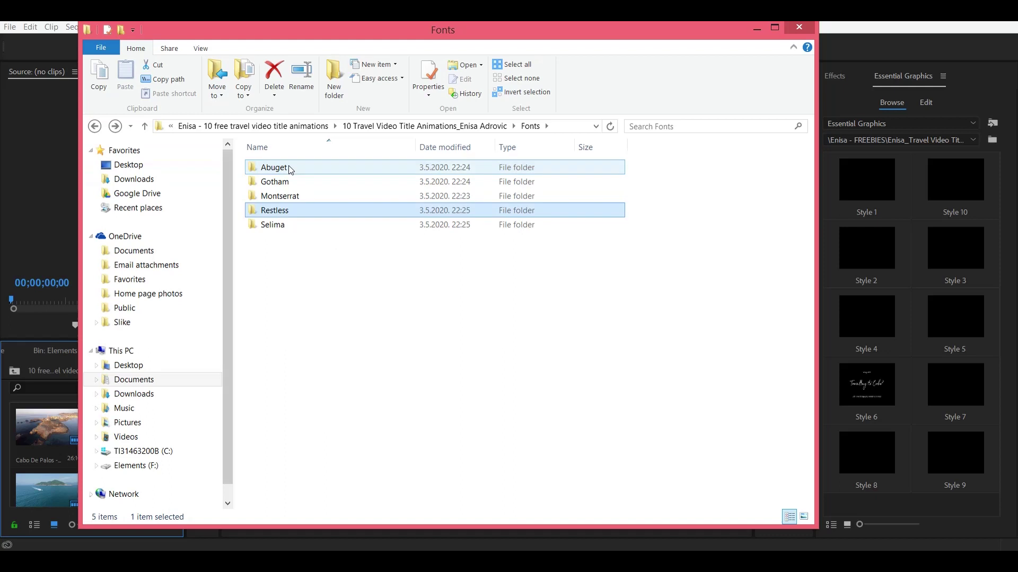
double_click(290, 169)
double_click(282, 169)
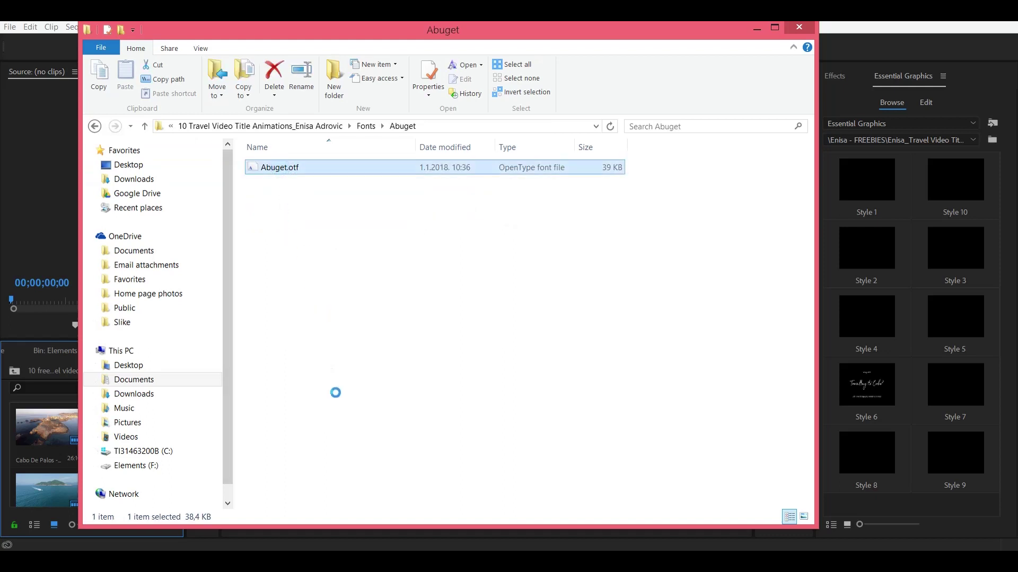
right_click(281, 168)
left_click(322, 430)
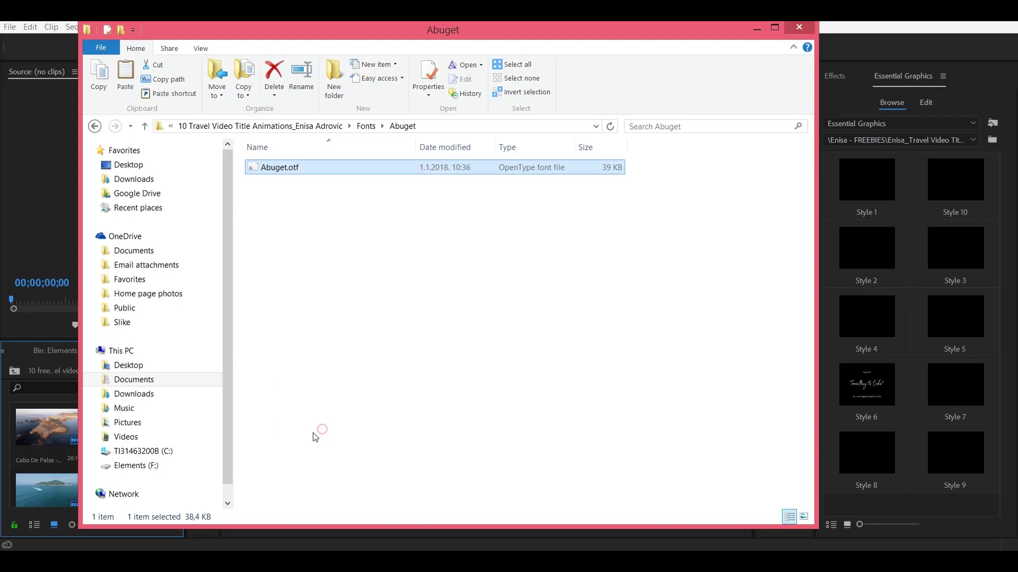
In a second File Explorer window, open the Windows folder on the C: drive.
left_click(277, 479)
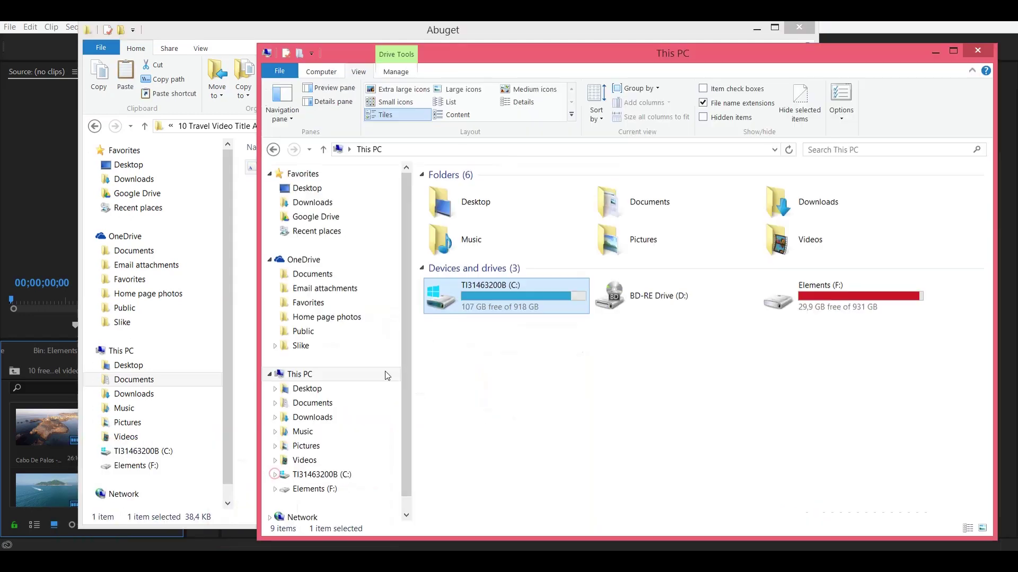
left_click_drag(659, 54, 630, 37)
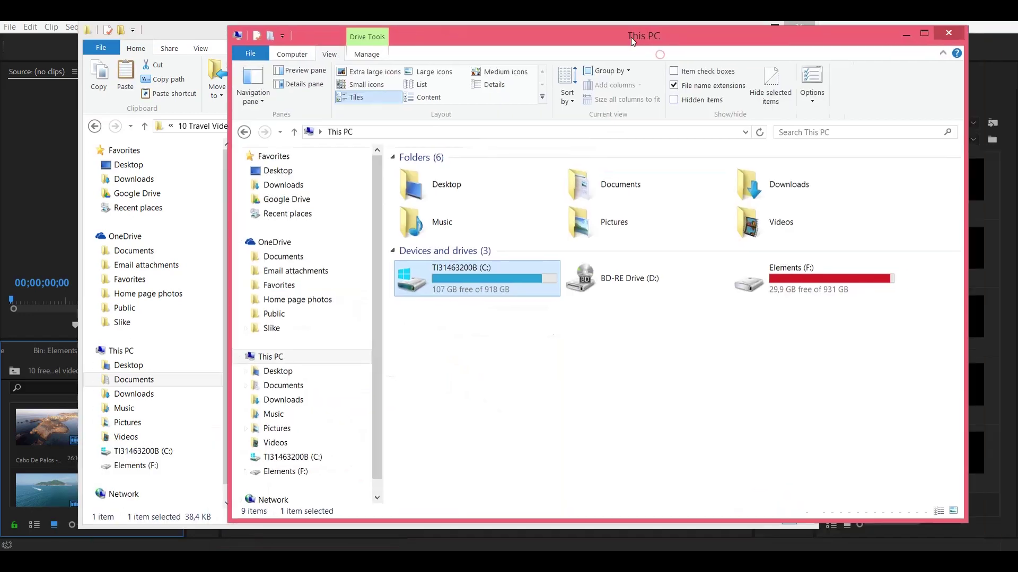
double_click(484, 276)
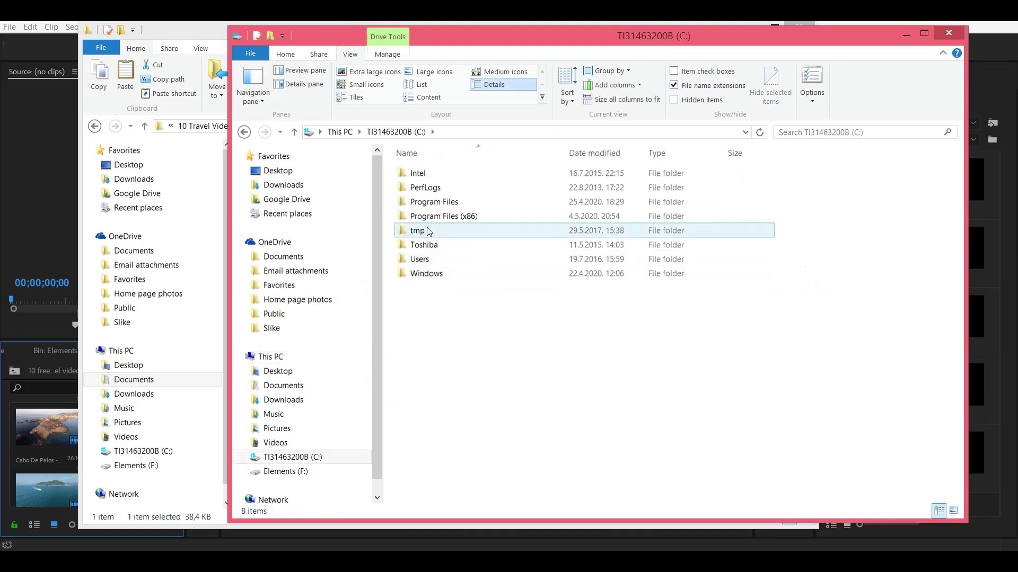
double_click(421, 275)
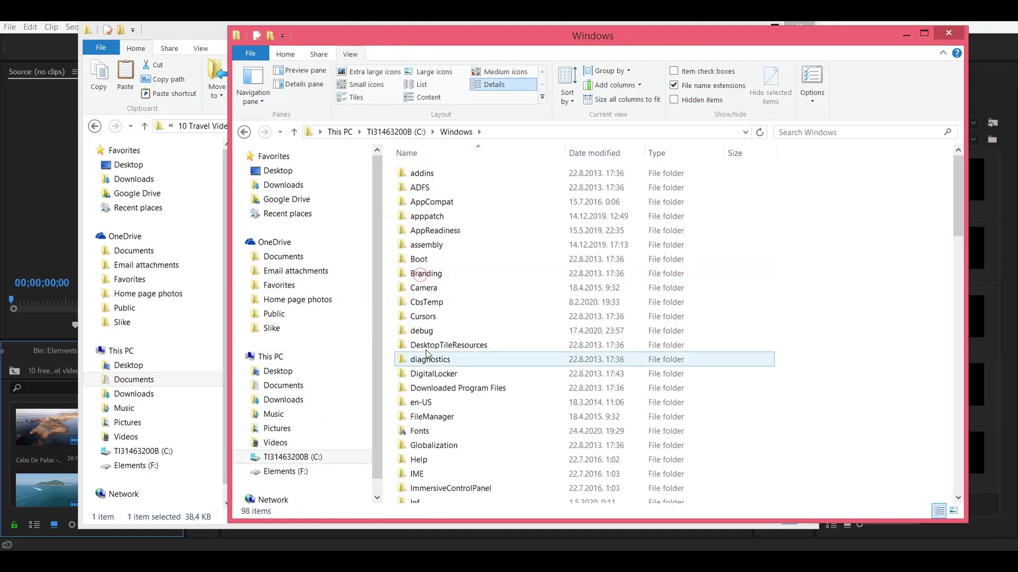
Paste the copied font into the Windows Fonts folder, declining to replace the installed Abuget font.
left_click(440, 436)
right_click(440, 436)
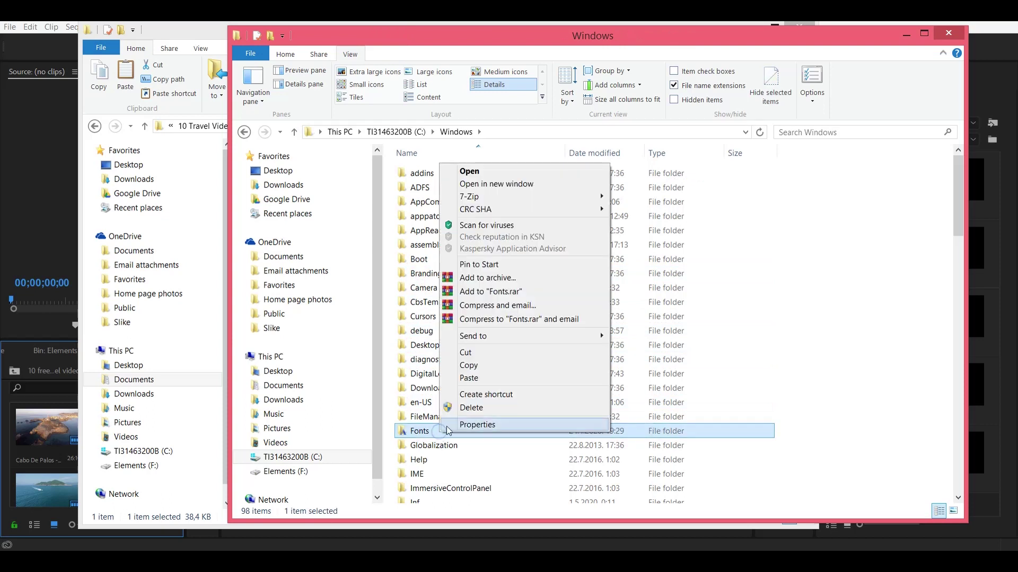
left_click(511, 378)
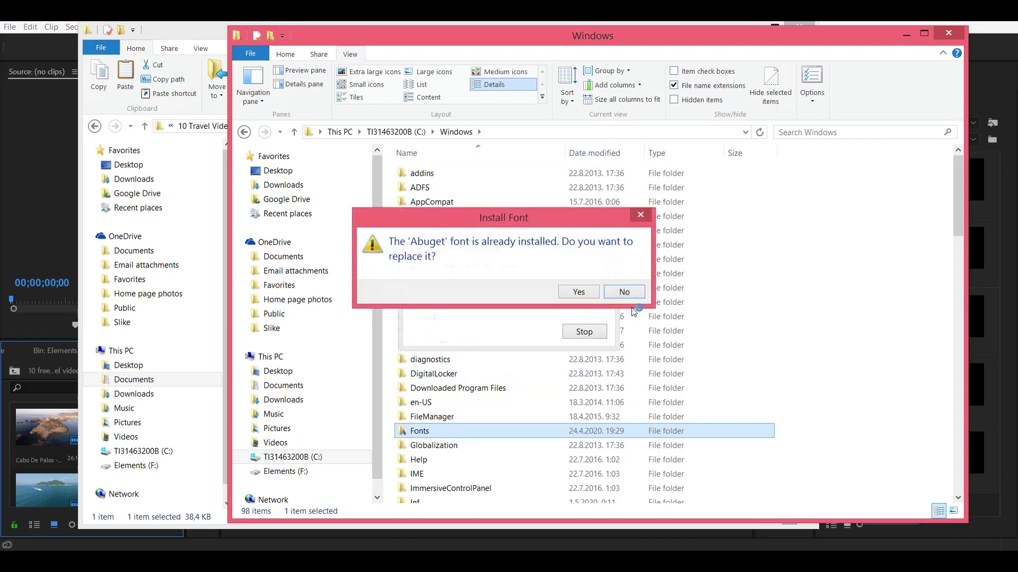
left_click(623, 292)
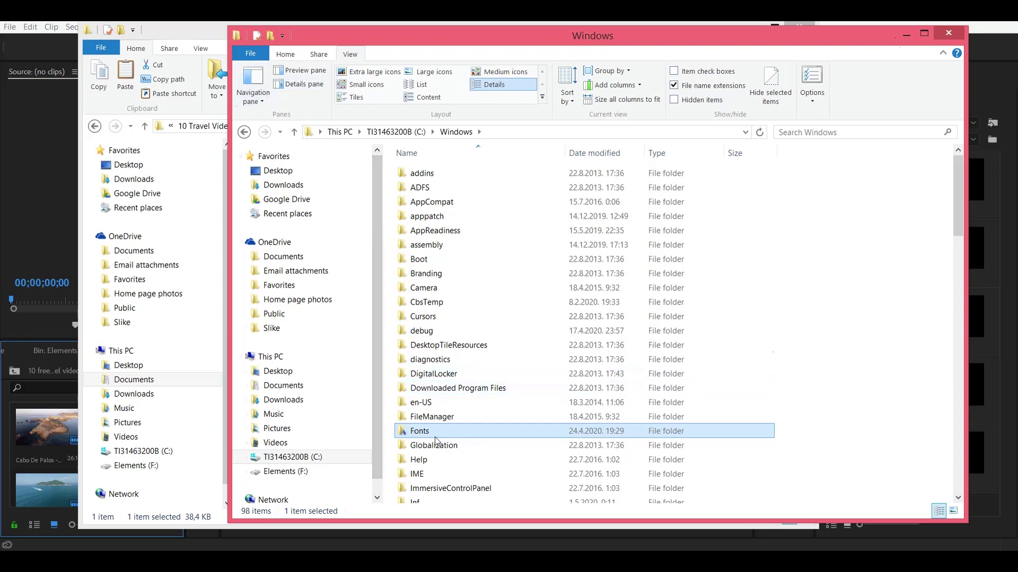
Return to the title pack's Fonts folder and copy all the font files in its Gotham folder.
left_click(178, 31)
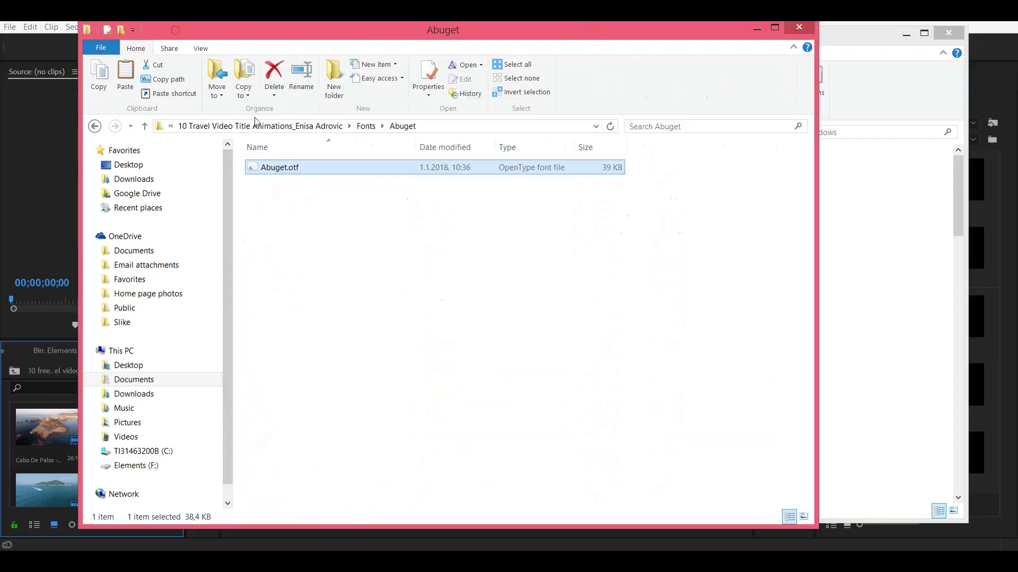
left_click(94, 125)
left_click(295, 188)
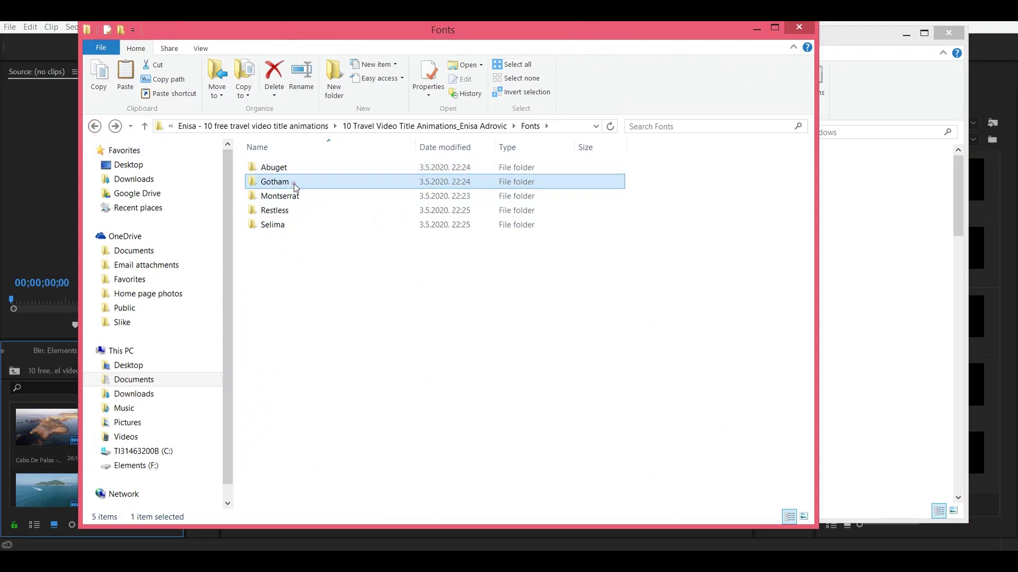
double_click(295, 188)
left_click_drag(296, 379, 278, 169)
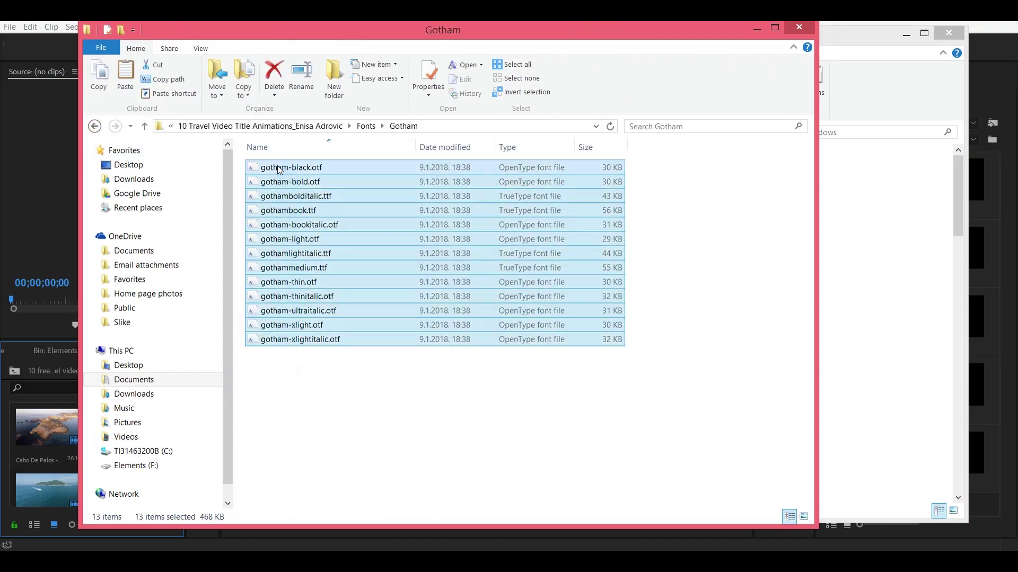
right_click(295, 279)
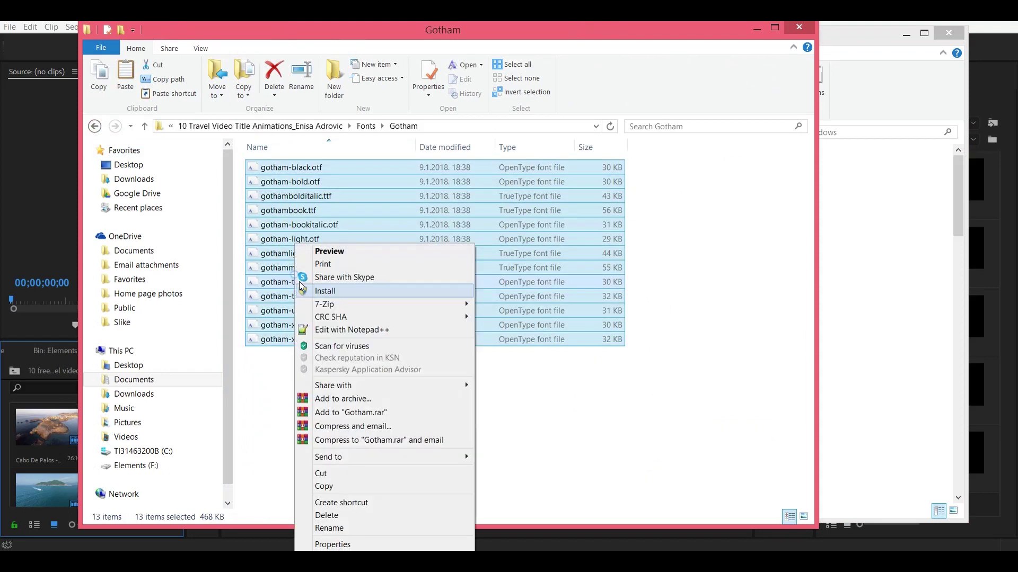
left_click(323, 489)
left_click(320, 483)
left_click(865, 43)
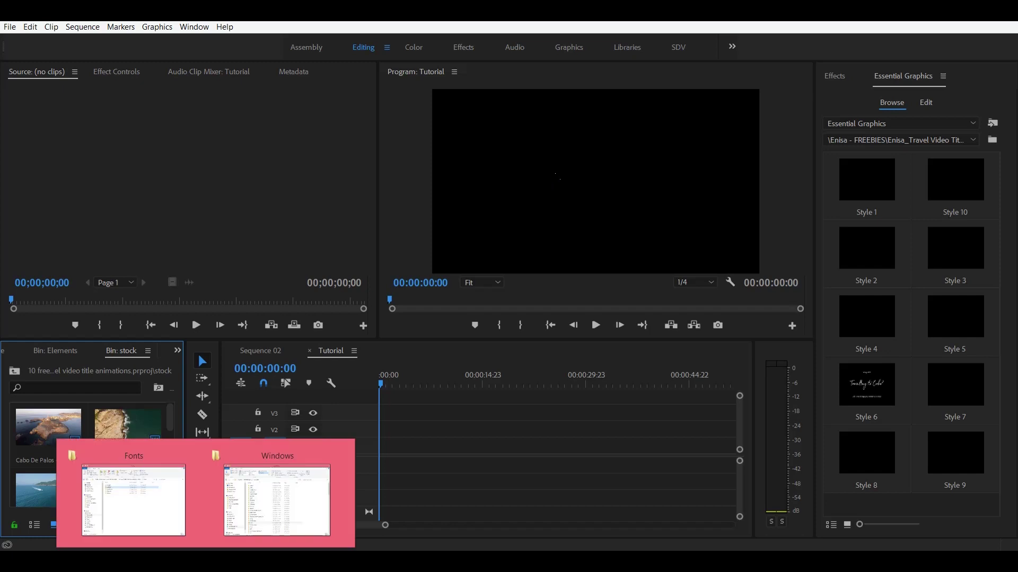
Examine the Essential Graphics folder in C:\Program Files\Adobe\Adobe Premiere Pro CC 2018, where title templates are stored.
left_click(269, 498)
left_click(270, 356)
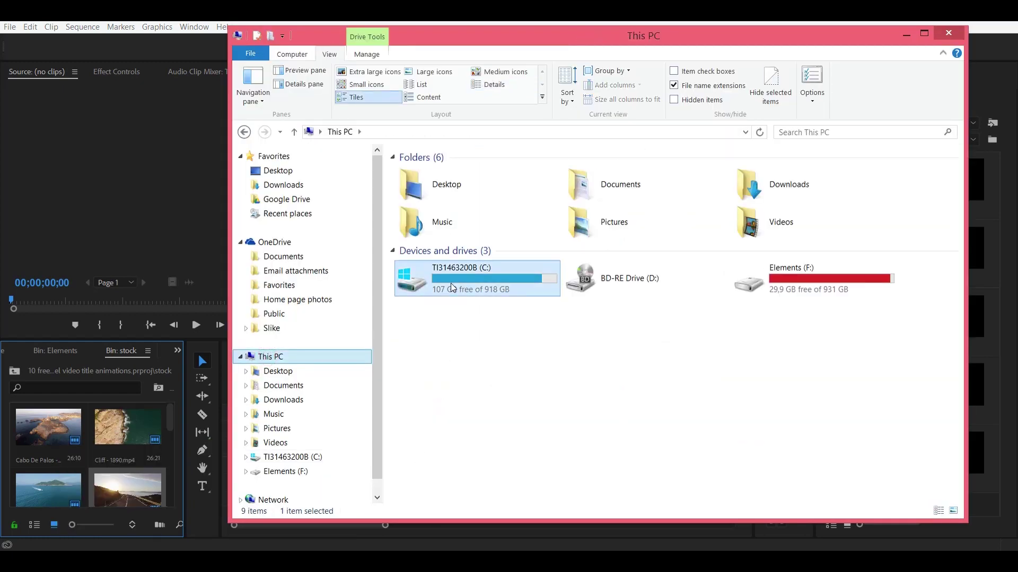
double_click(469, 277)
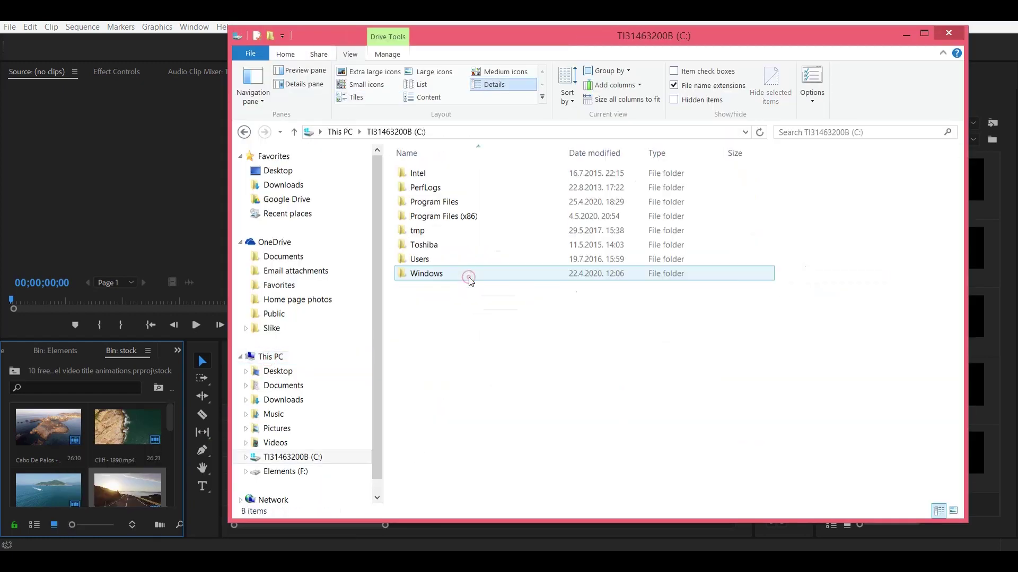
double_click(434, 202)
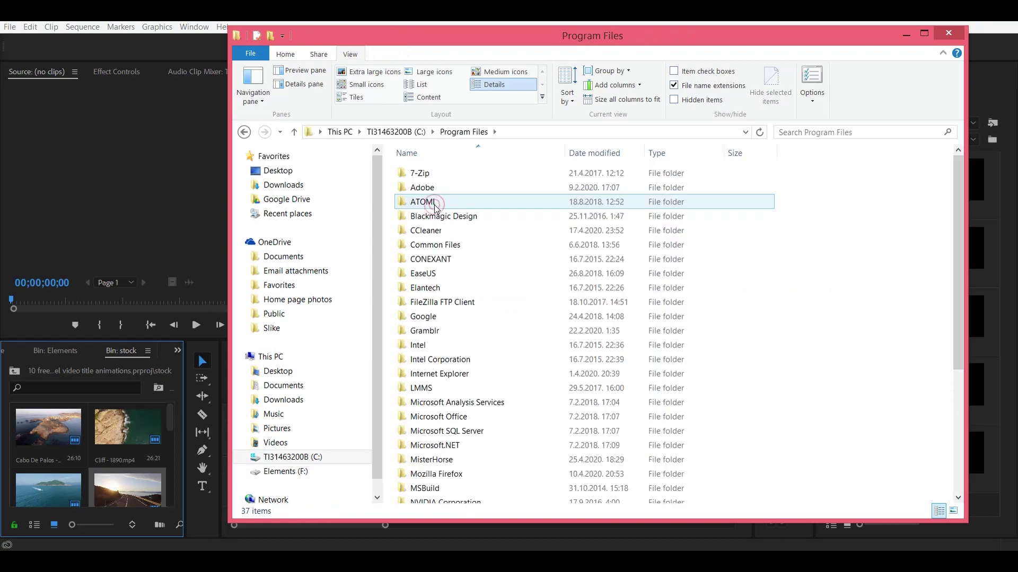
double_click(432, 189)
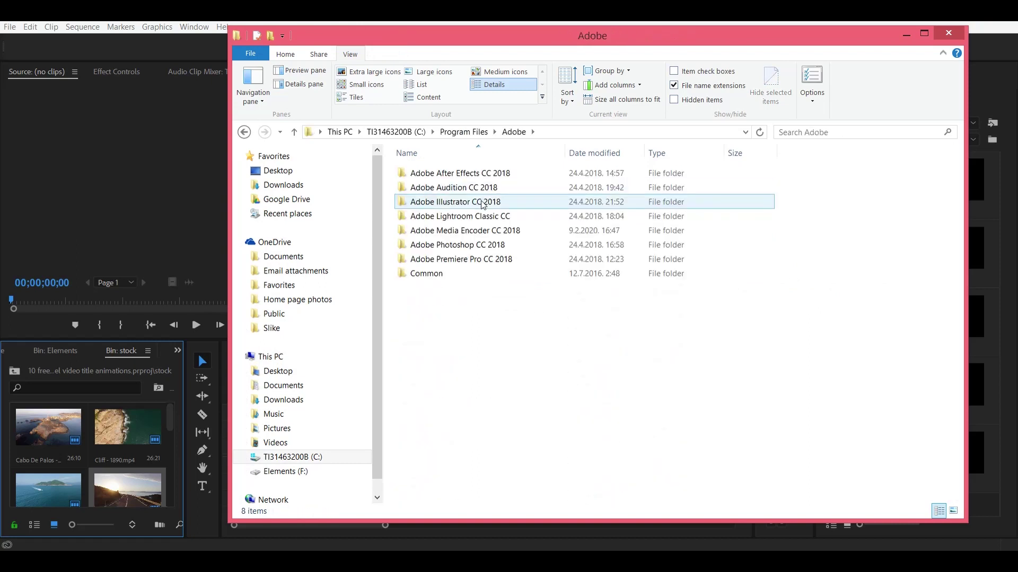
double_click(469, 259)
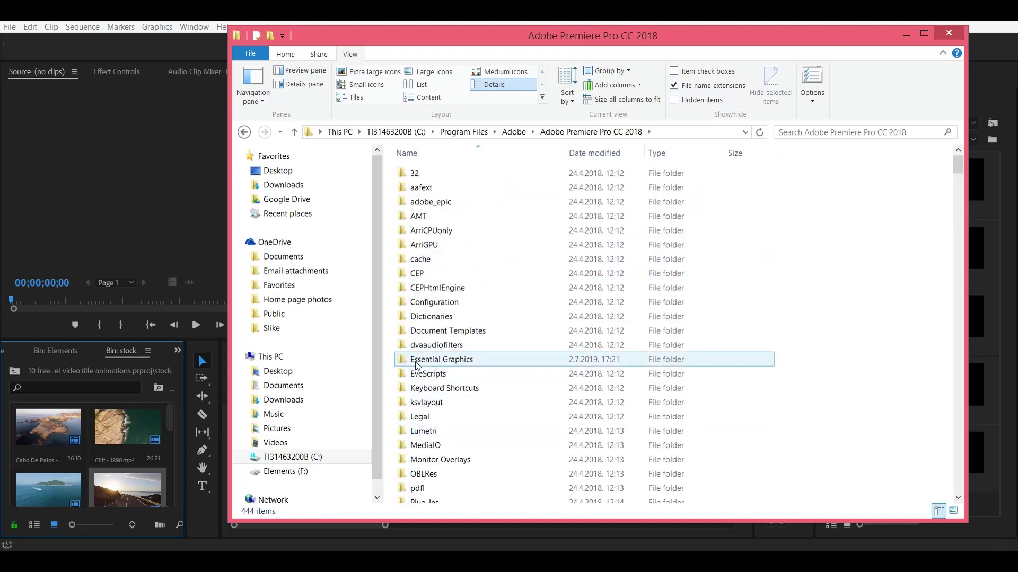
double_click(432, 364)
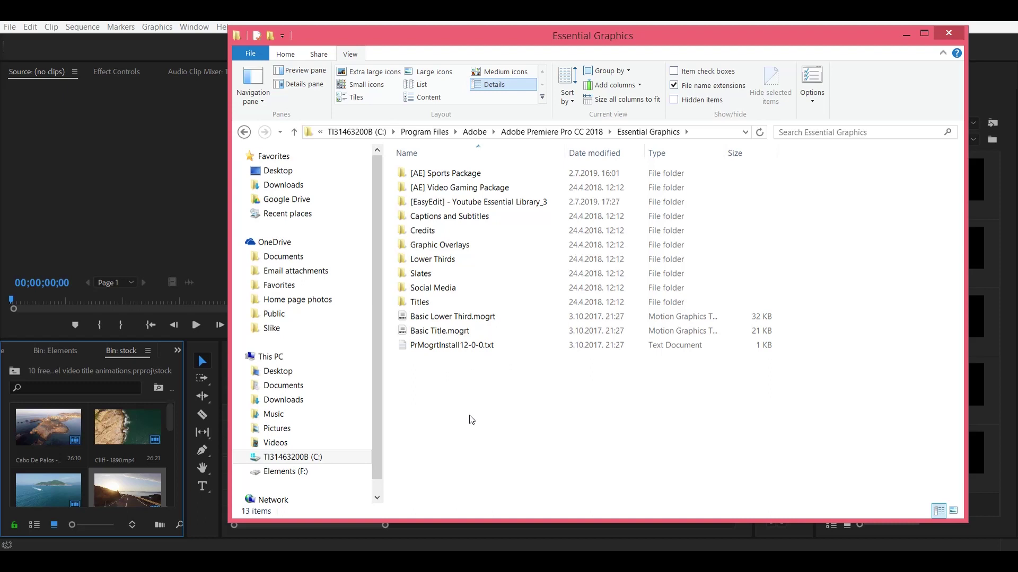
left_click(907, 37)
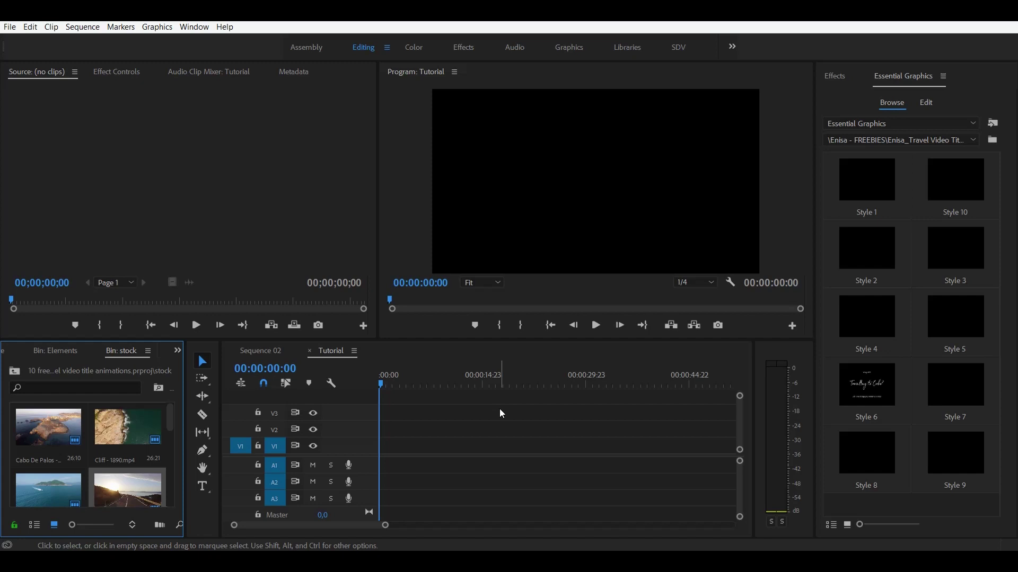
Switch to Premiere Pro and bring up Essential Graphics.
left_click(481, 424)
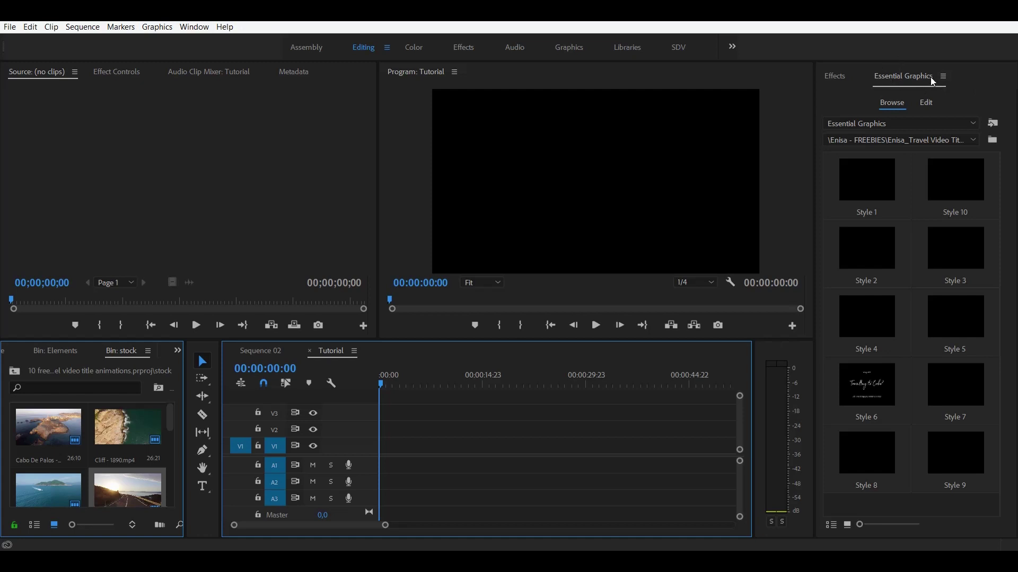
left_click(195, 27)
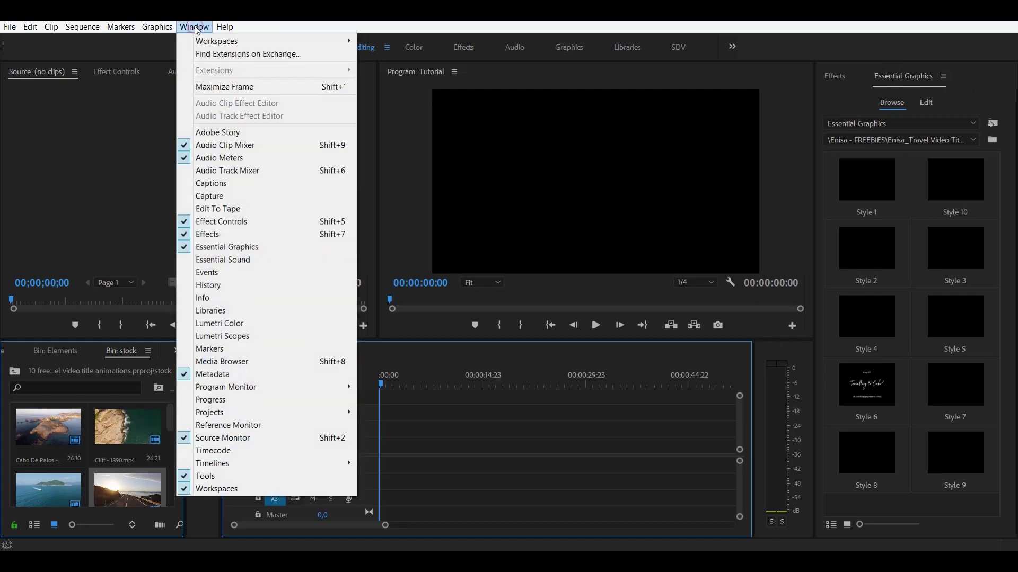
left_click(232, 251)
View the list of template folders and the prompt for naming a new template folder, without creating one.
left_click(900, 142)
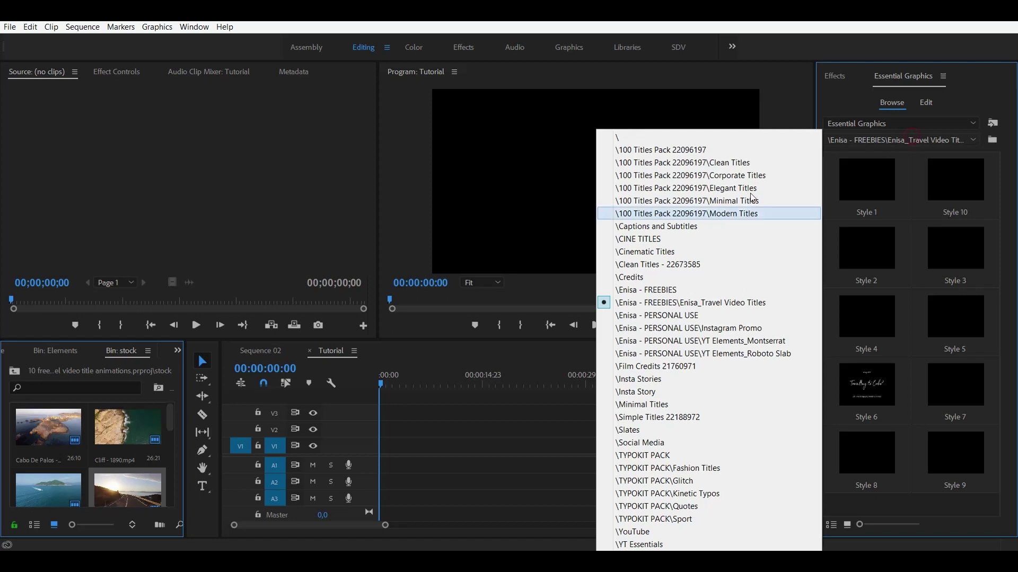
left_click(901, 140)
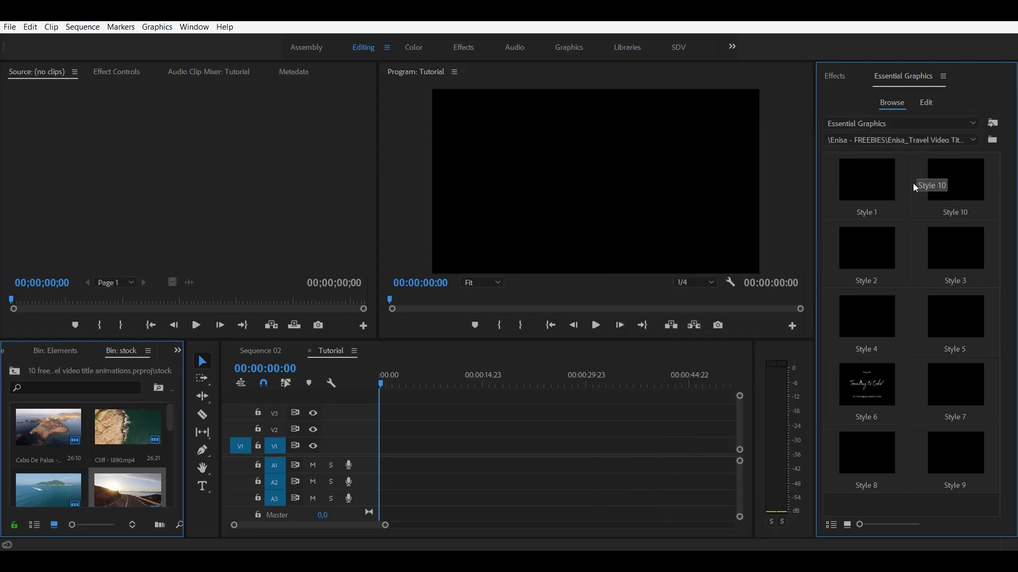
left_click(995, 141)
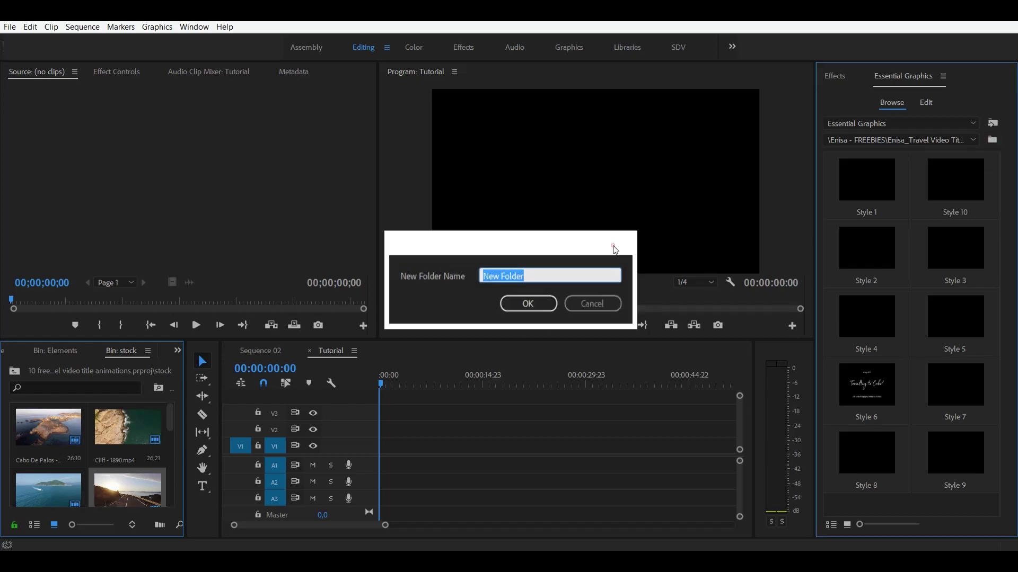
left_click(612, 247)
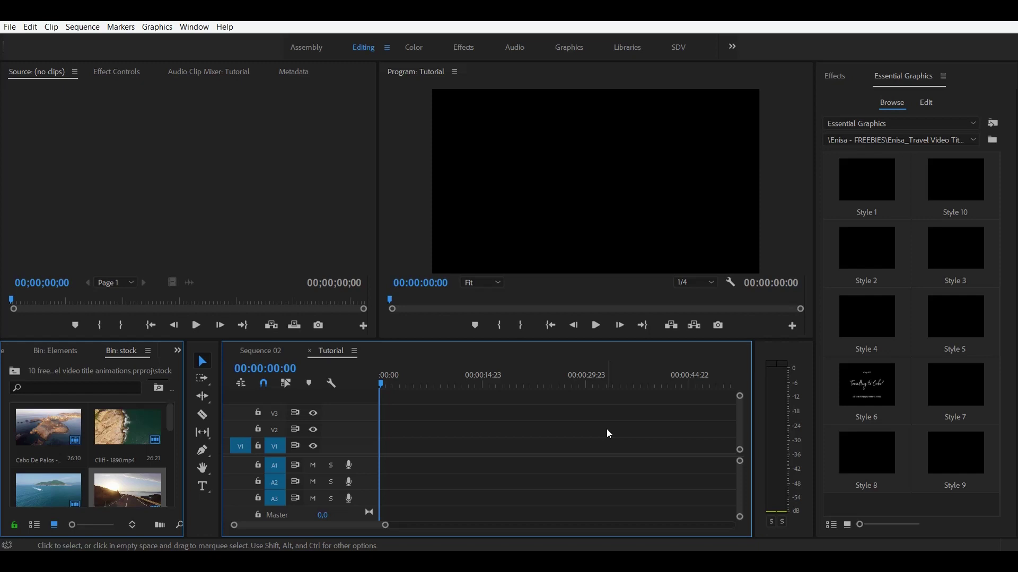
left_click(993, 125)
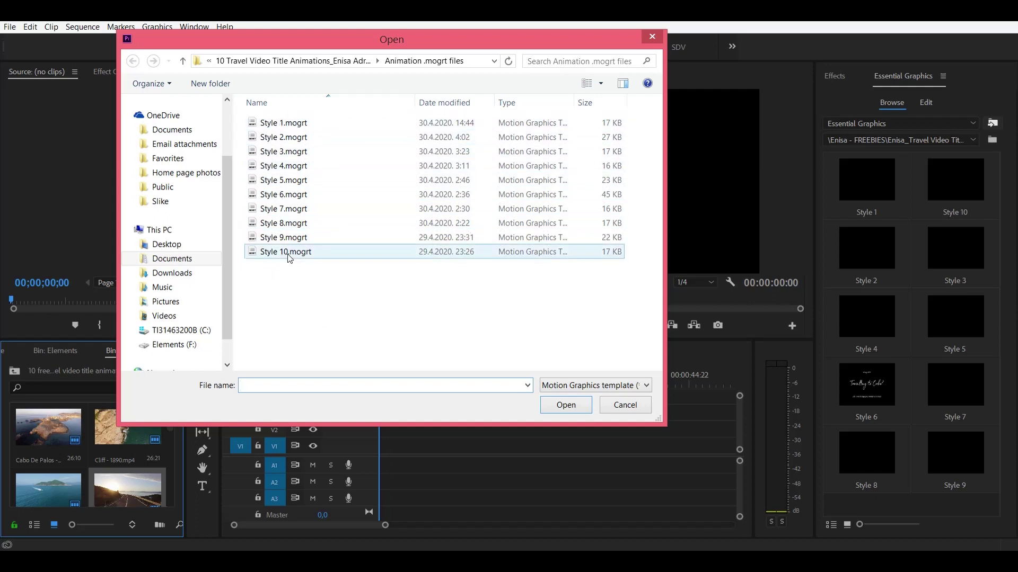
left_click(281, 124)
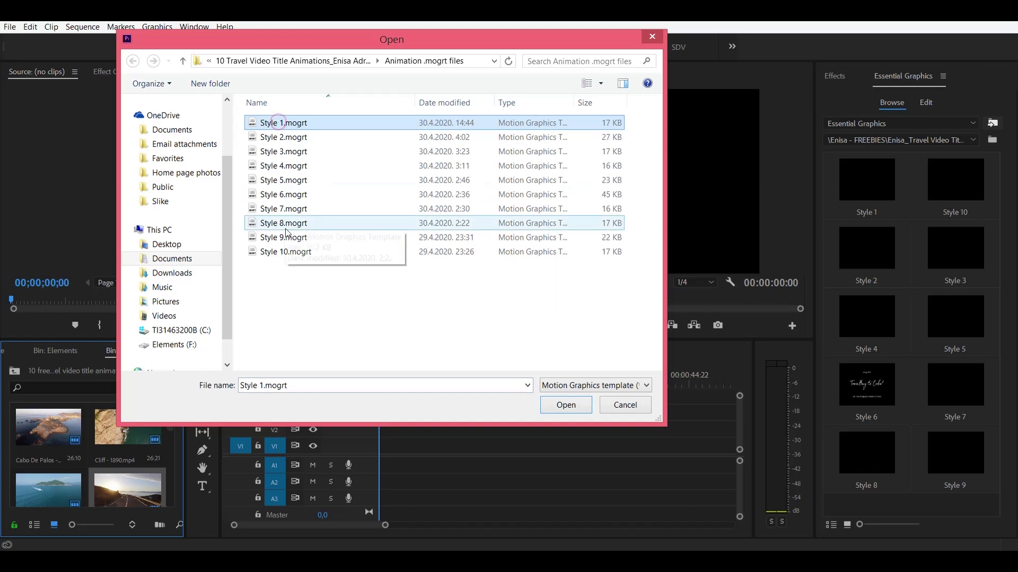
left_click(285, 139)
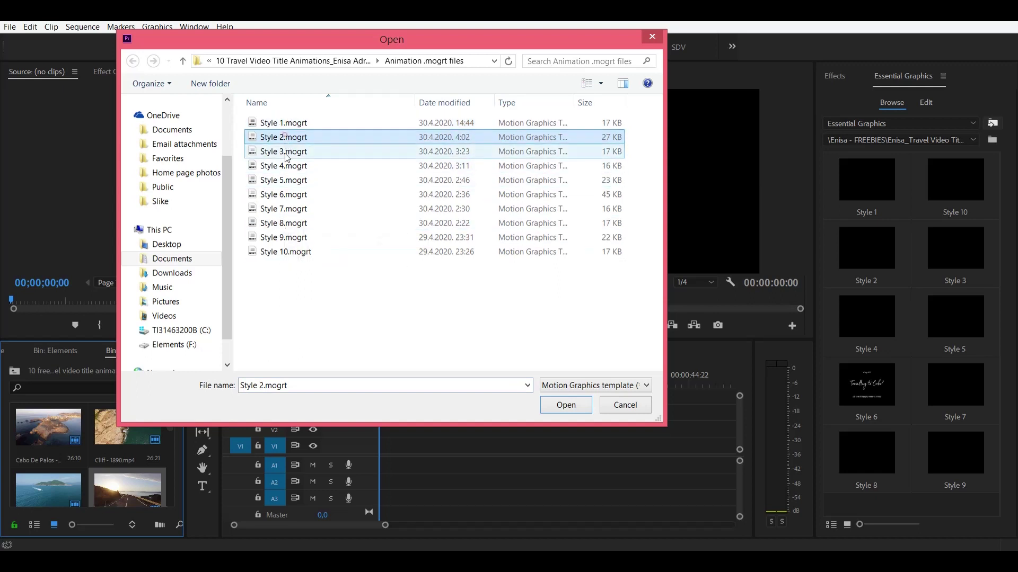
left_click(283, 166)
left_click(284, 140)
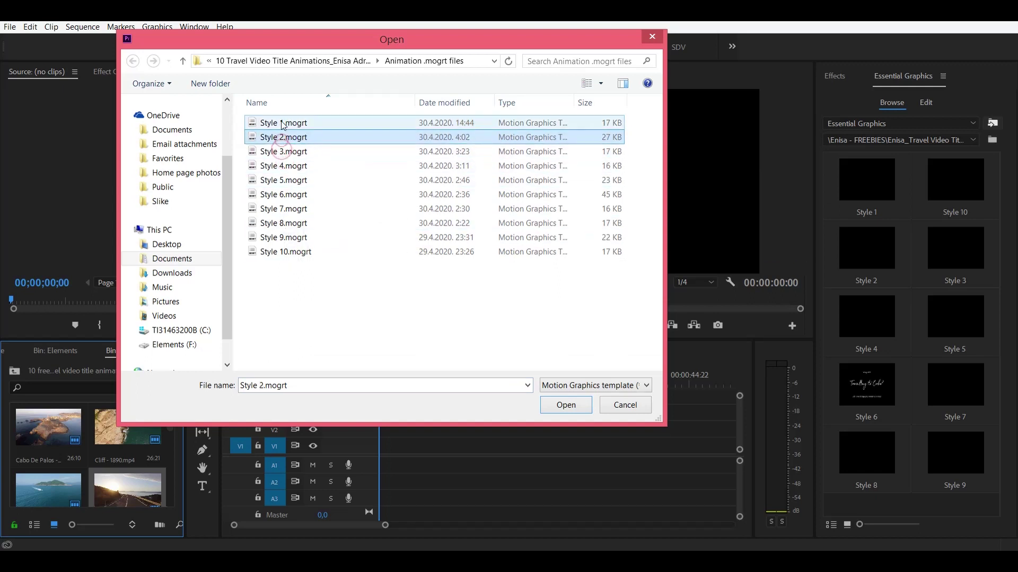
left_click(281, 123)
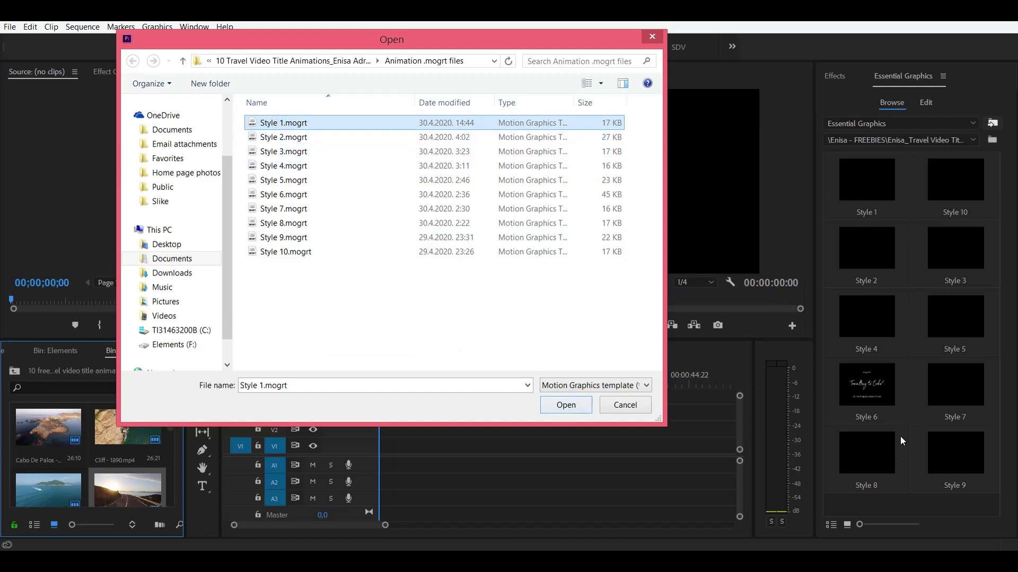
left_click(650, 41)
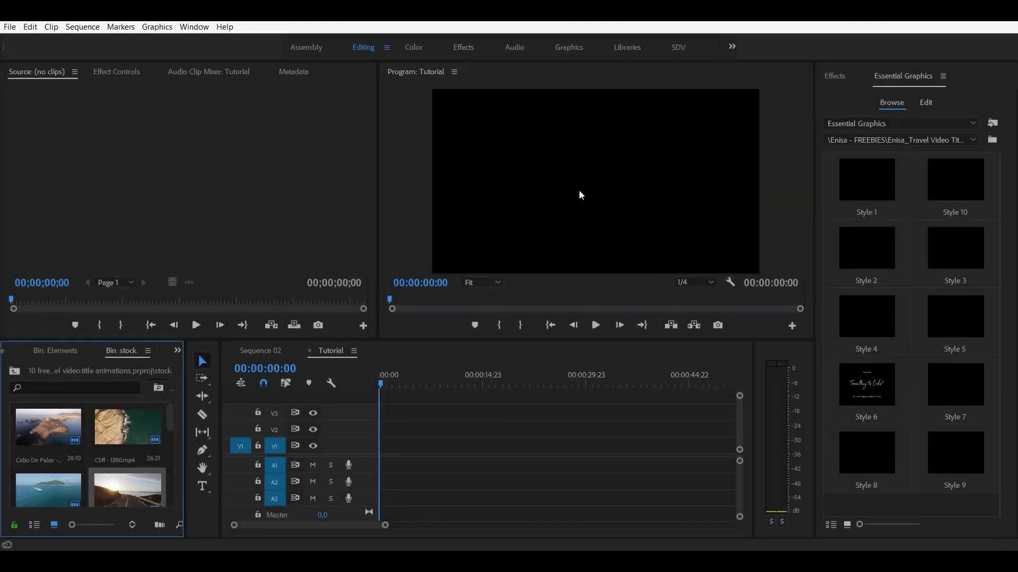
Place the Road - 11513.mp4 clip's video at the start of track V1, keeping the existing sequence settings.
scroll(137, 499, "down", 2)
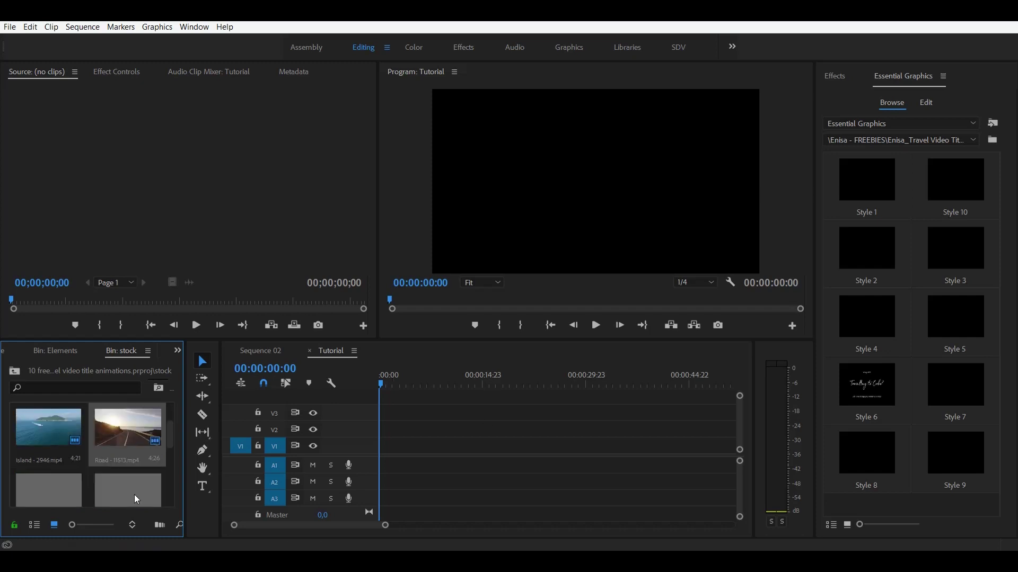
double_click(127, 430)
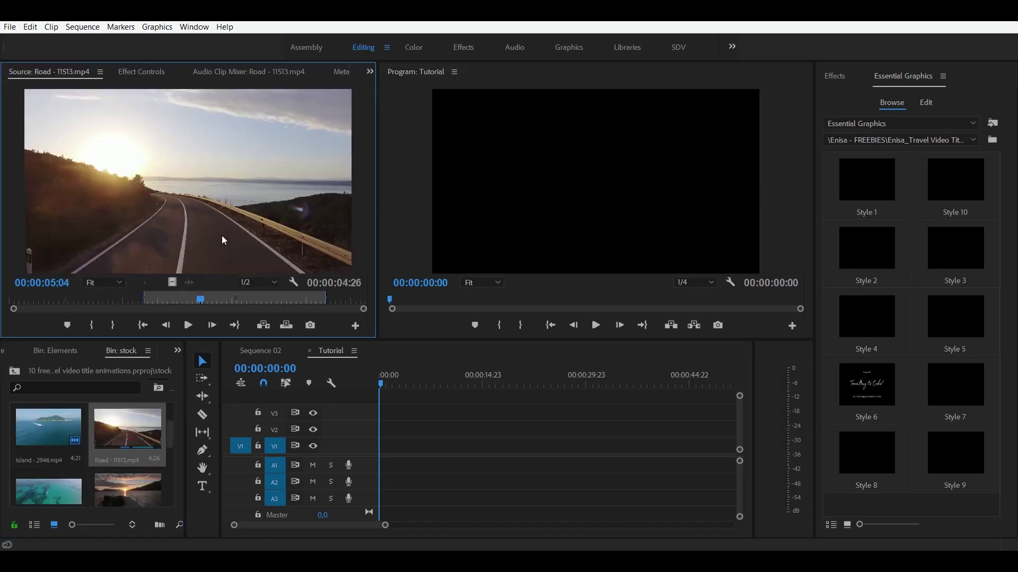
left_click_drag(170, 281, 401, 447)
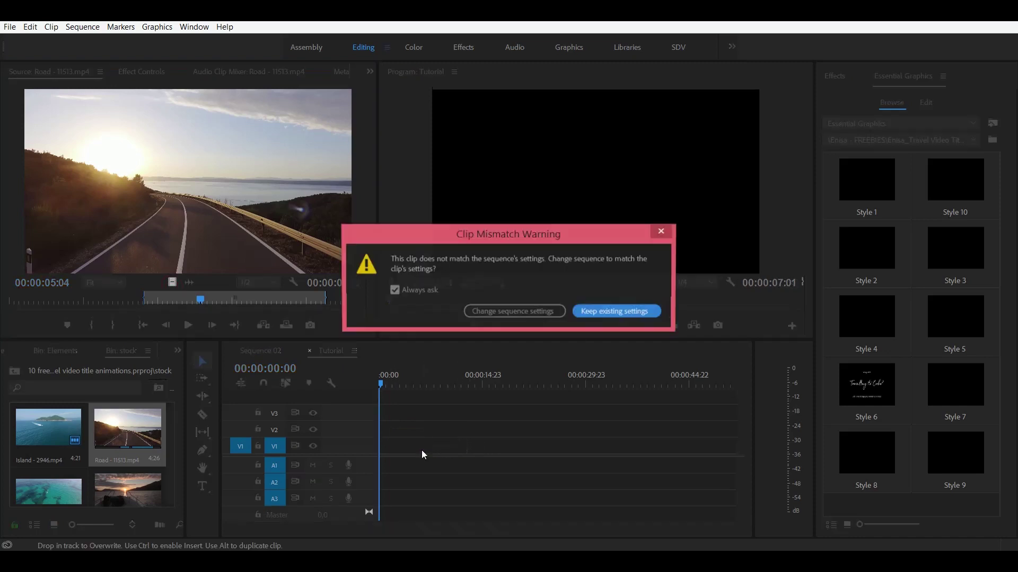
left_click(608, 312)
left_click_drag(427, 446, 381, 447)
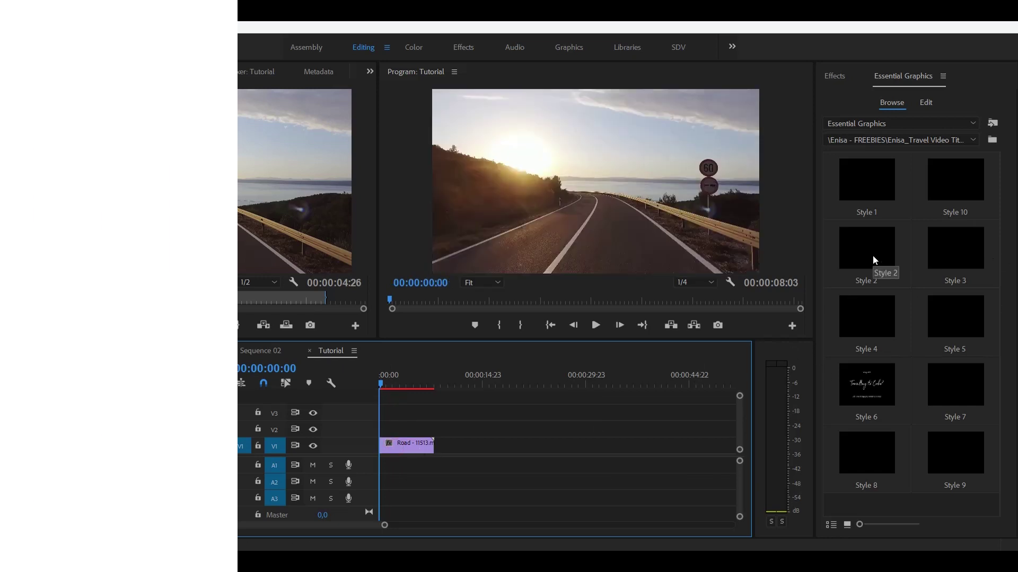
Add the Style 1 title template to track V2 directly above the road clip, starting at the beginning of the sequence.
left_click(405, 422)
left_click_drag(862, 188, 387, 430)
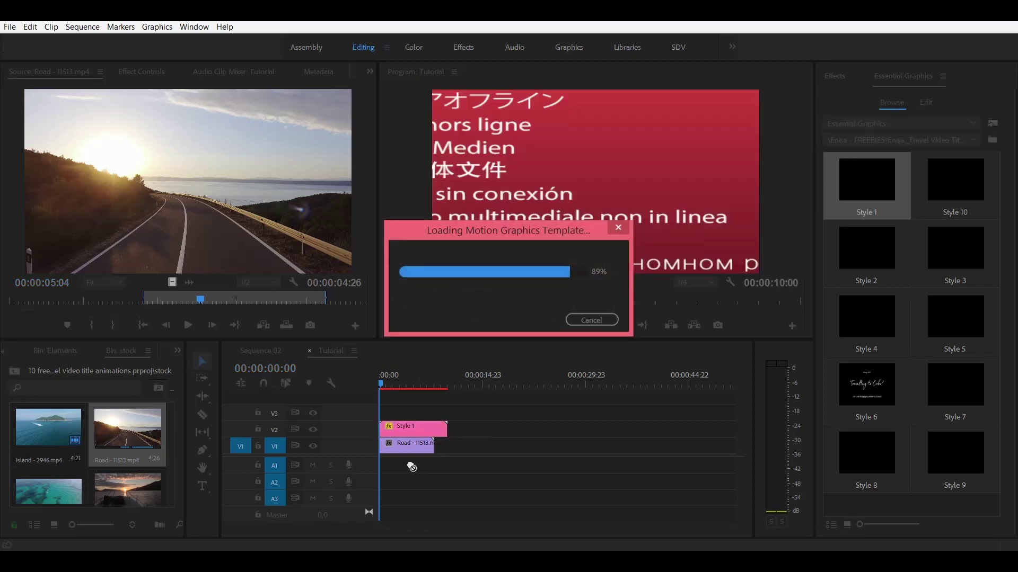
left_click_drag(387, 391, 409, 390)
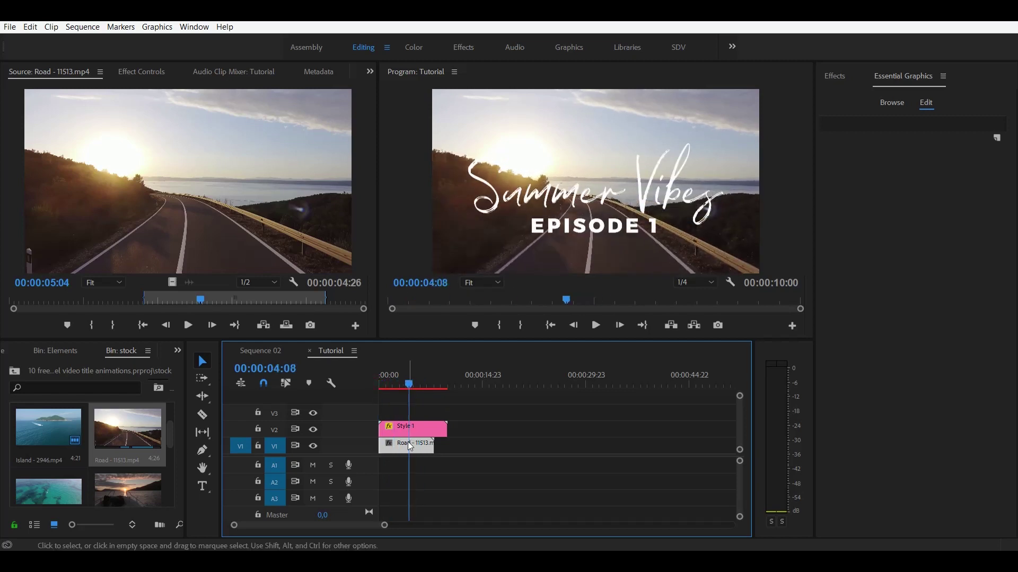
left_click(469, 447)
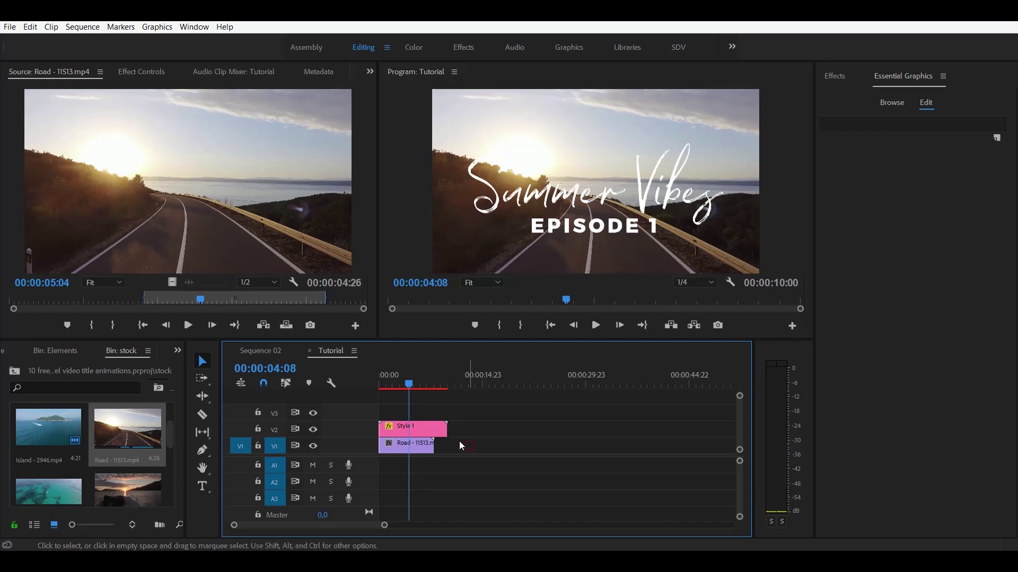
Scale the Style 1 title clip on track V2 to the frame size.
left_click(414, 427)
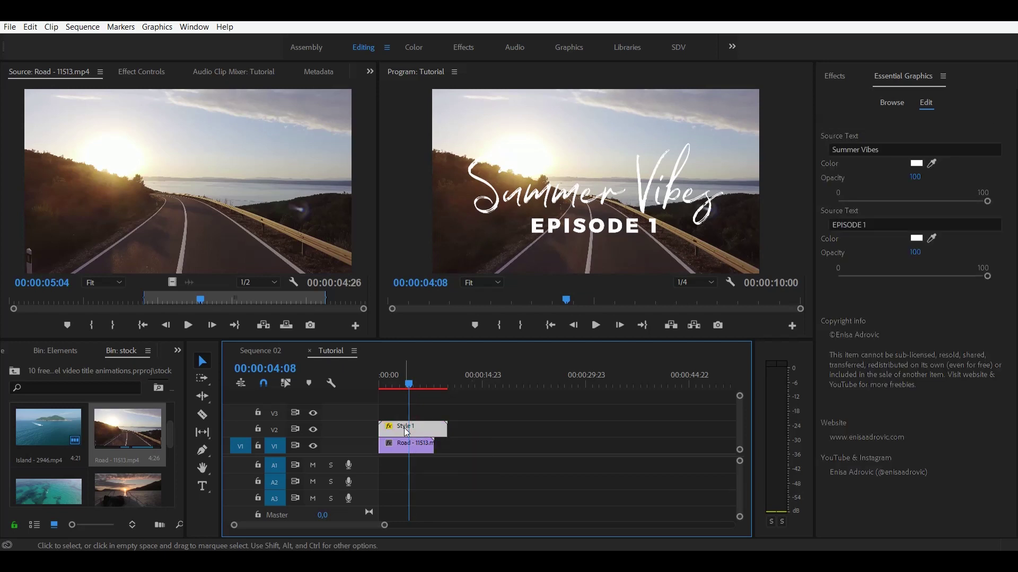
left_click(428, 413)
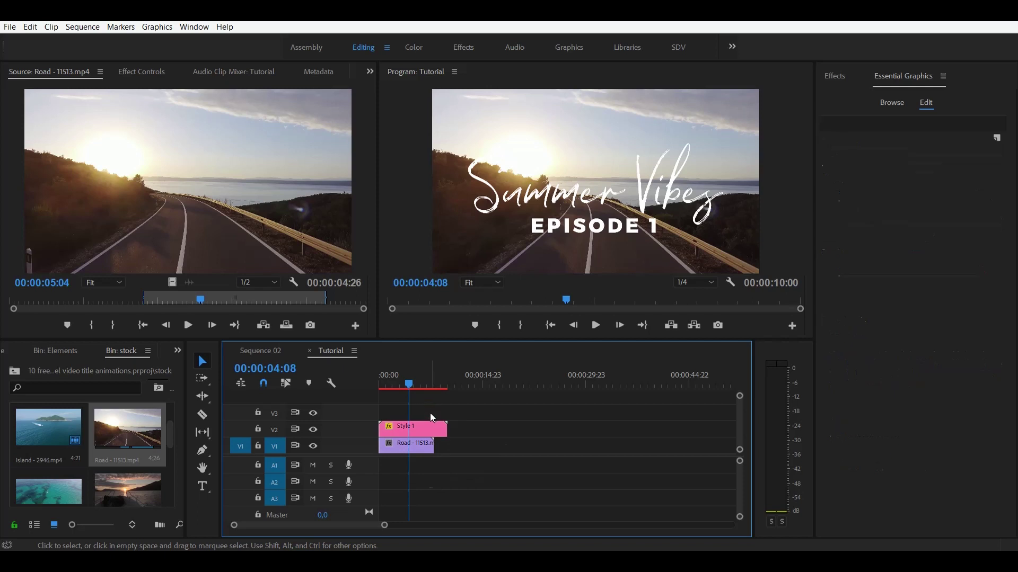
left_click(429, 428)
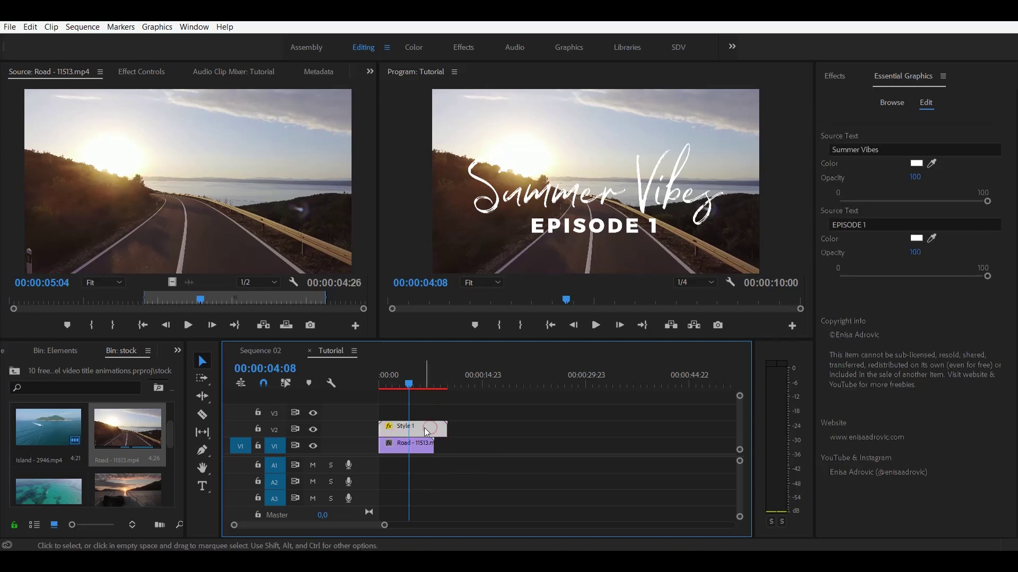
right_click(428, 430)
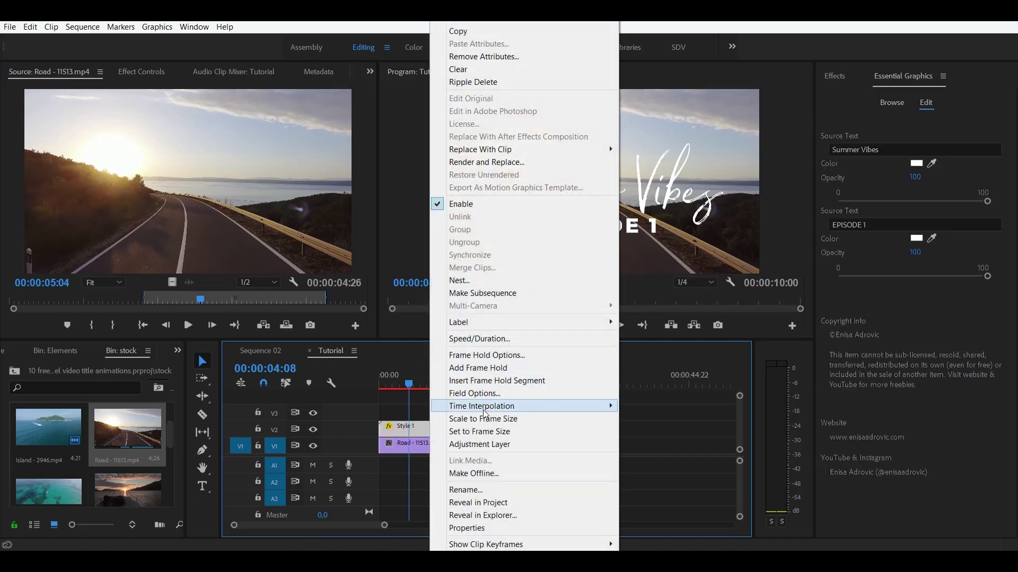
left_click(529, 419)
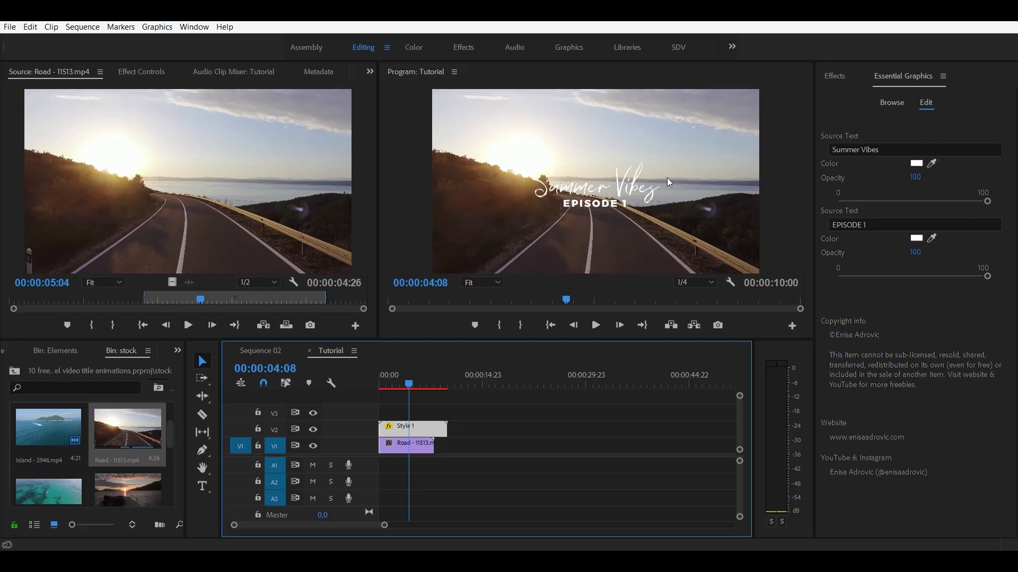
Play the sequence from its start to watch the Style 1 title animation, and return to the beginning.
left_click(411, 444)
left_click_drag(390, 386, 375, 387)
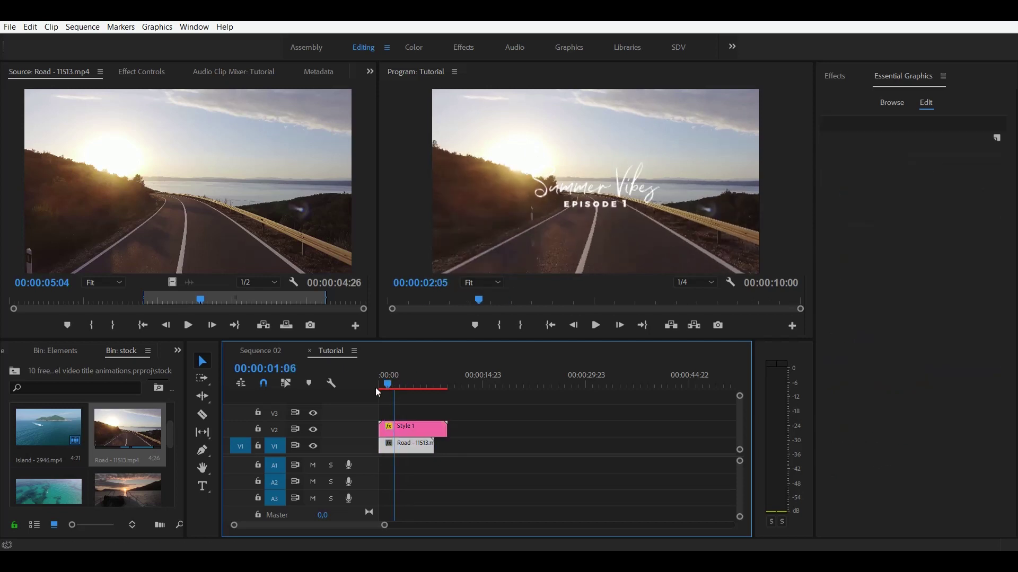
left_click(595, 326)
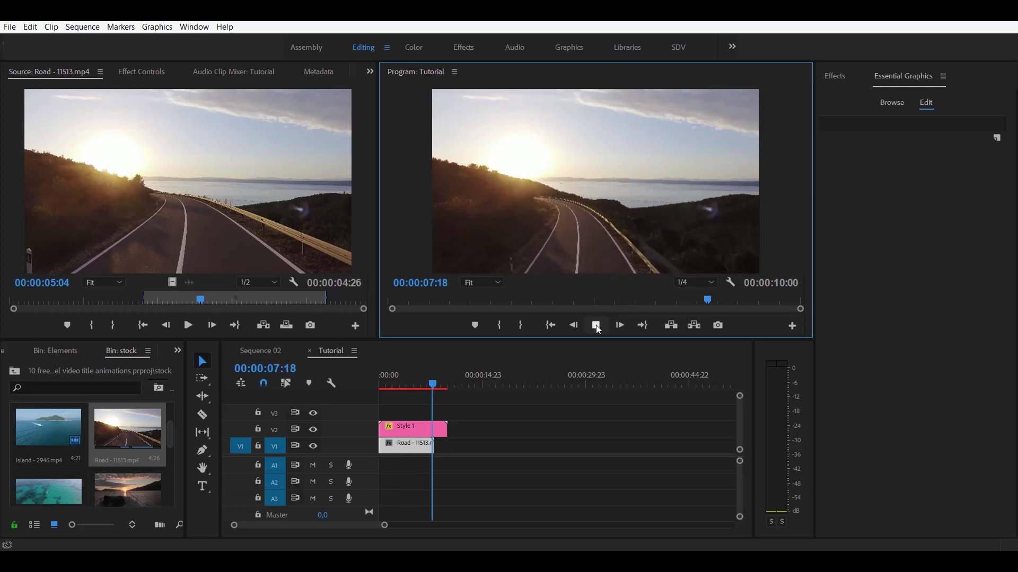
key("space")
key("Home")
Select the Style 1 title and scrub through its text animation, leaving the playhead at 00:00:03:04.
left_click(407, 425)
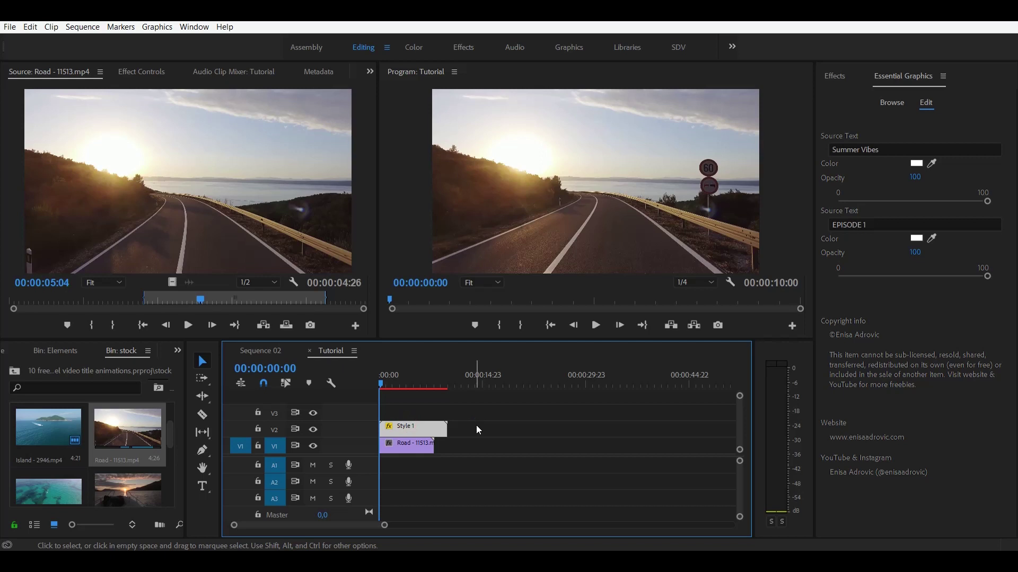
key("space")
left_click_drag(387, 387, 408, 395)
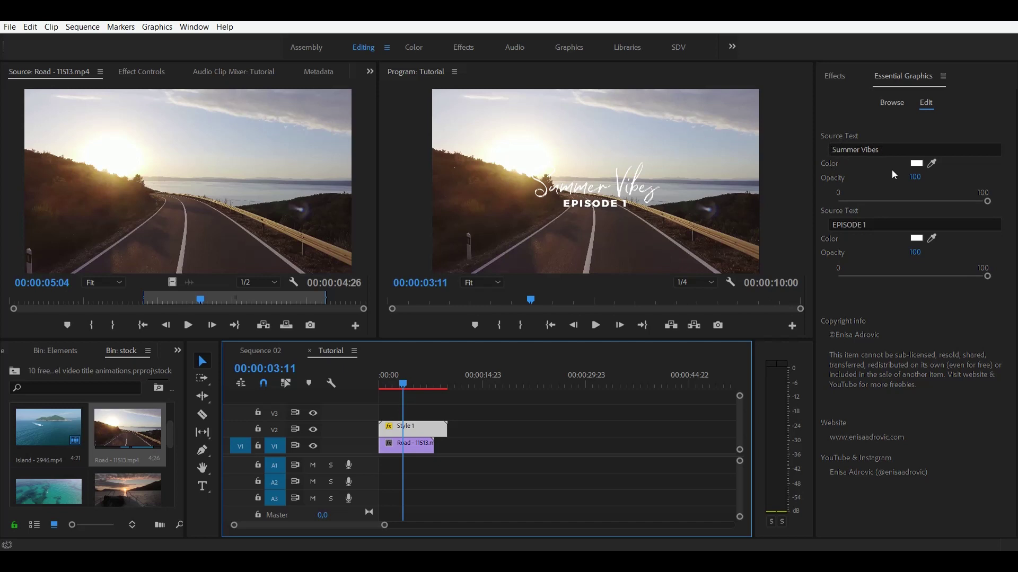
left_click(386, 390)
mouse_move(386, 391)
left_mouse_down()
mouse_move(421, 391)
mouse_move(393, 391)
left_mouse_up()
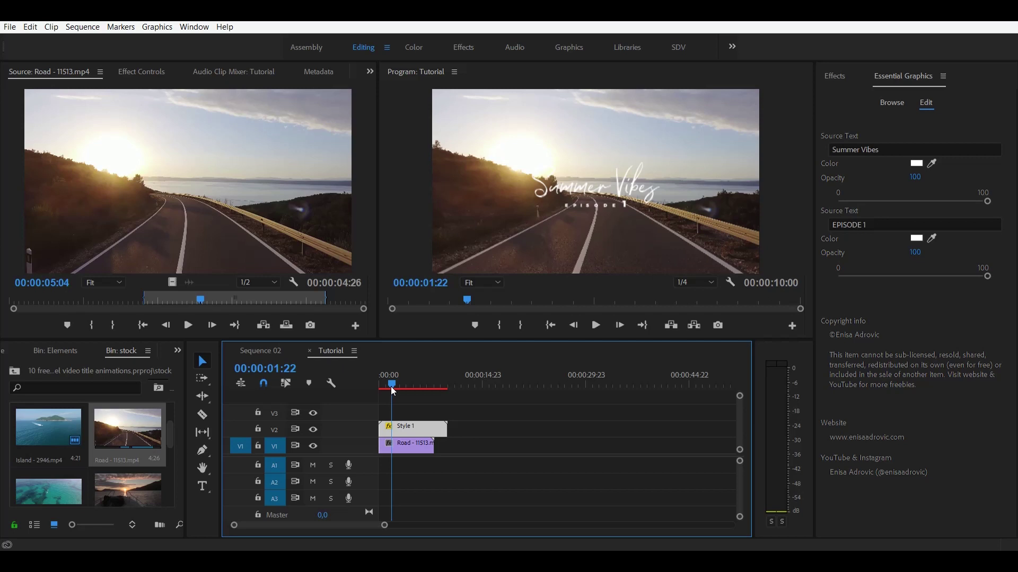
mouse_move(393, 391)
left_mouse_down()
mouse_move(421, 393)
mouse_move(400, 392)
left_mouse_up()
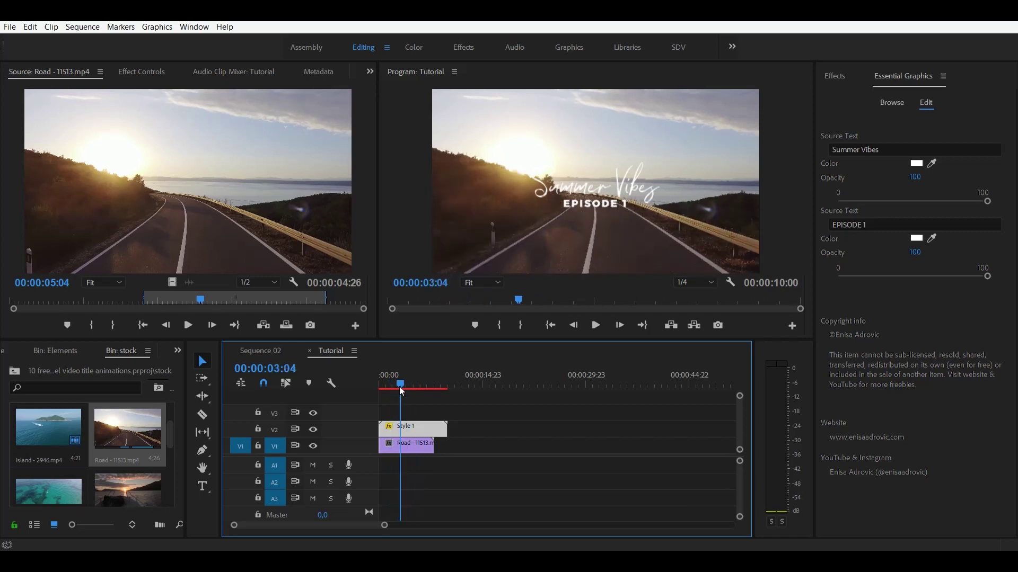
Change the Style 1 title's main text to "Road Trip" and its second line to "vlog #10".
left_click(411, 428)
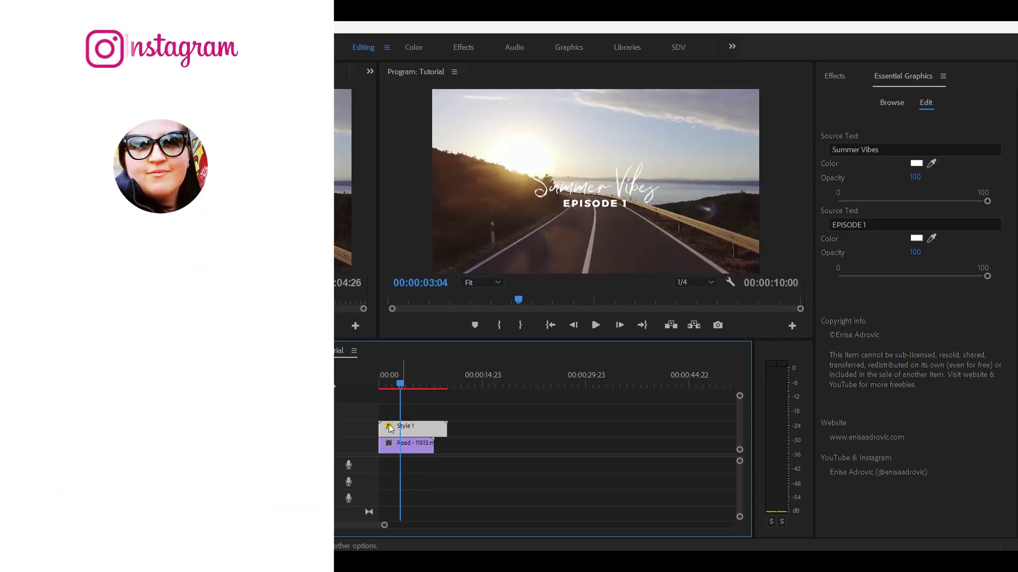
left_click(886, 150)
left_click_drag(885, 150, 774, 150)
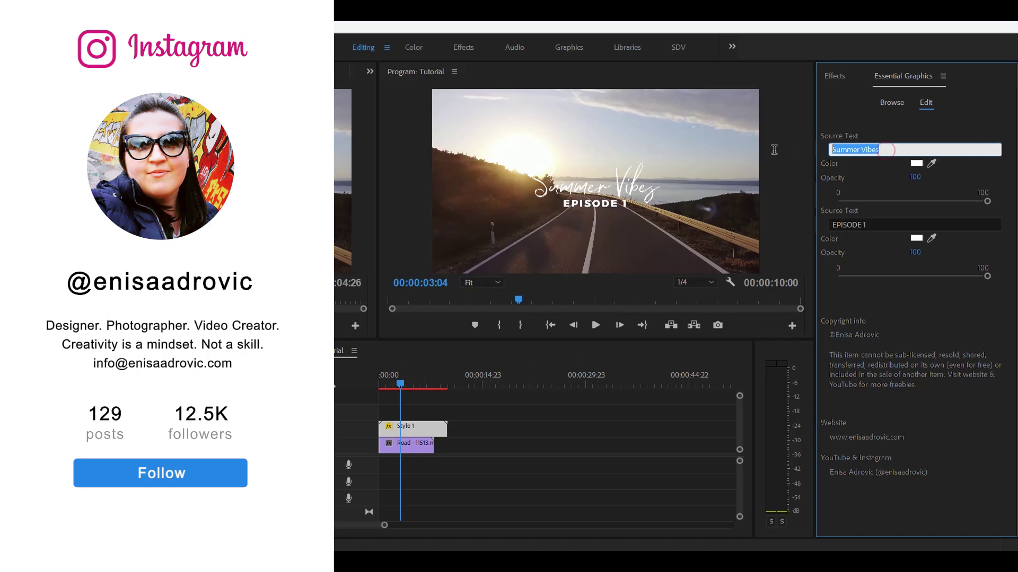
type("Ro")
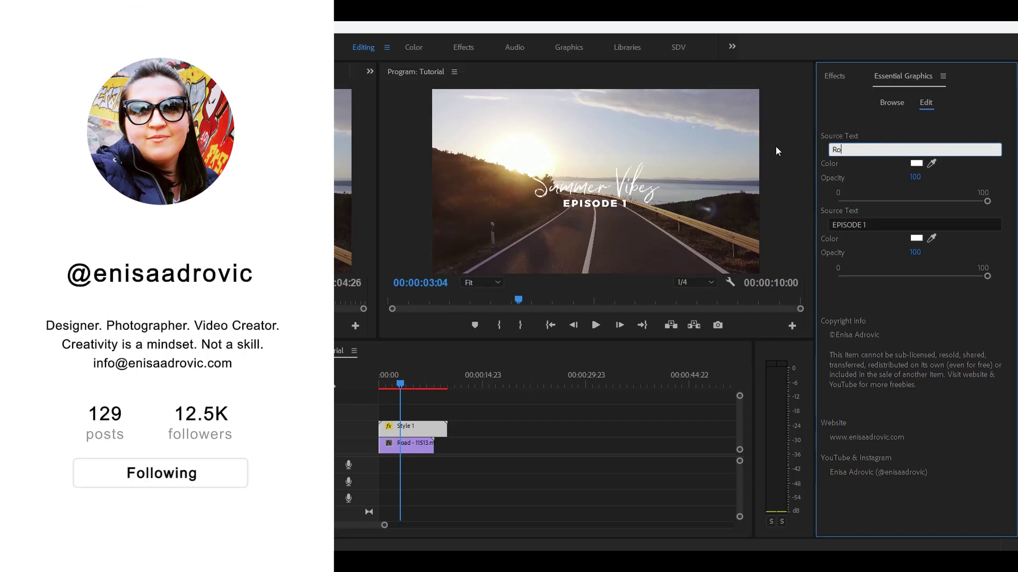
type("ad Trip")
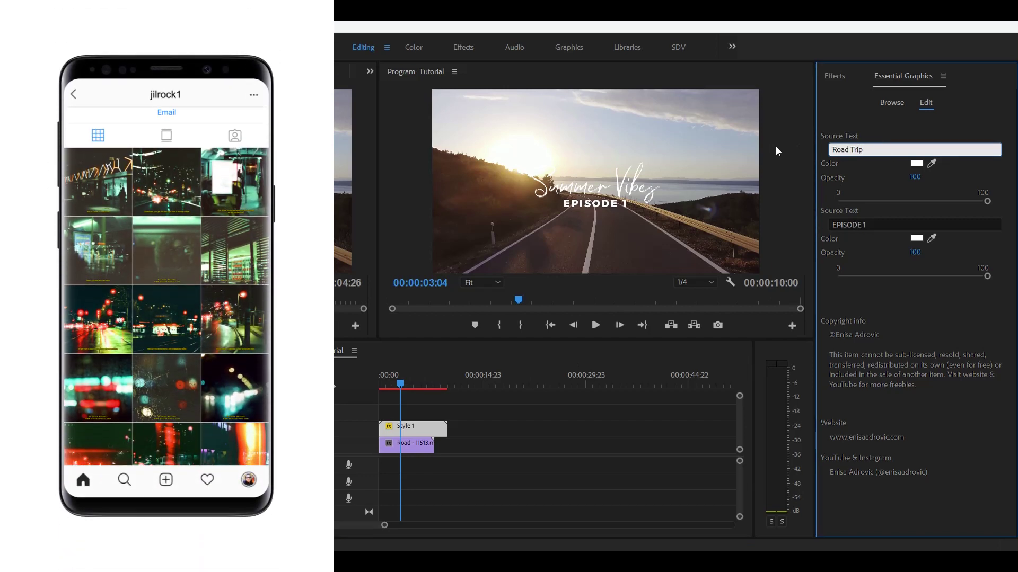
key("Tab")
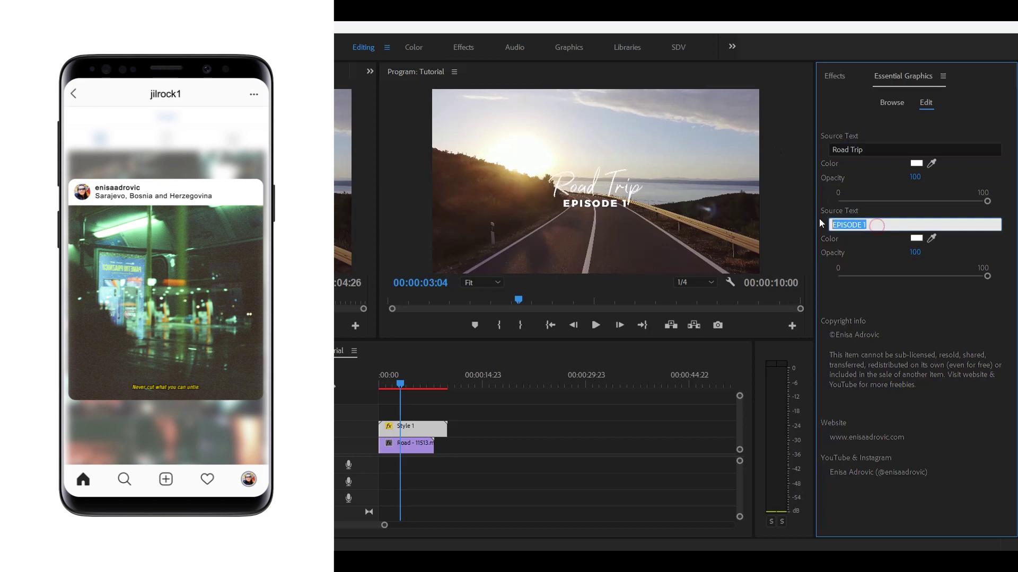
type("vlog #10")
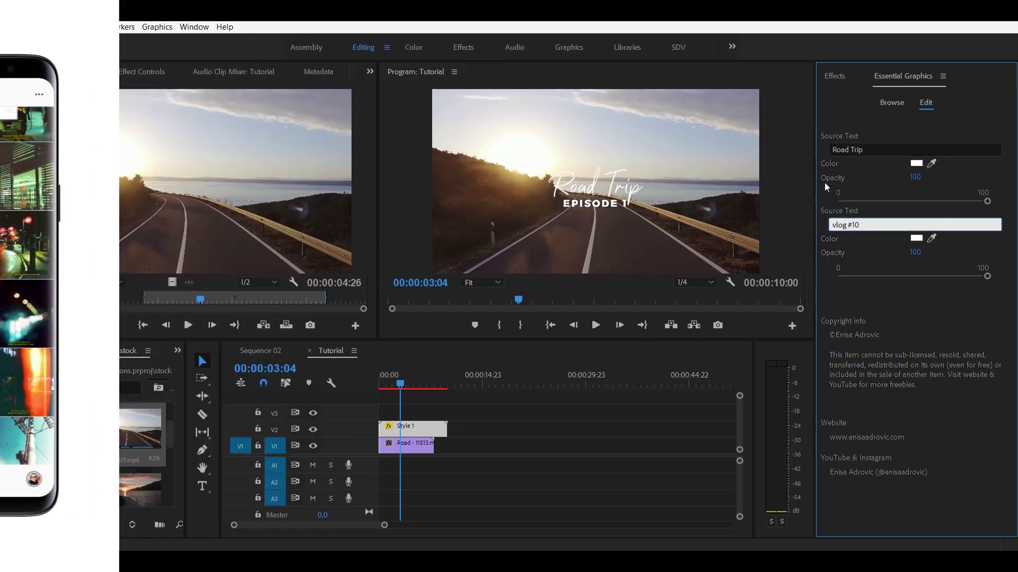
left_click(886, 148)
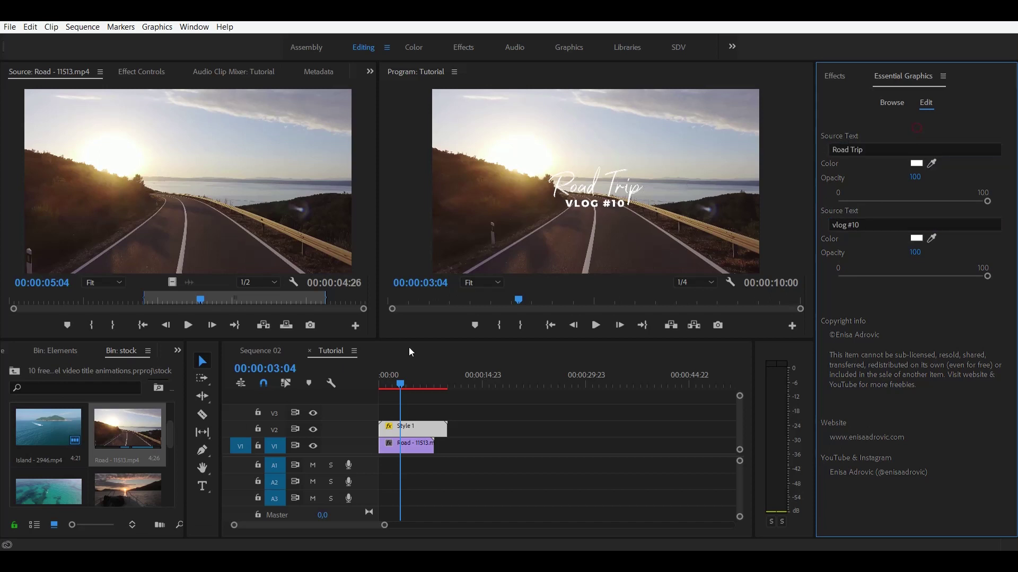
Play the sequence from its start to preview the edited title, stopping at 00:00:04:12.
left_click_drag(408, 389, 364, 383)
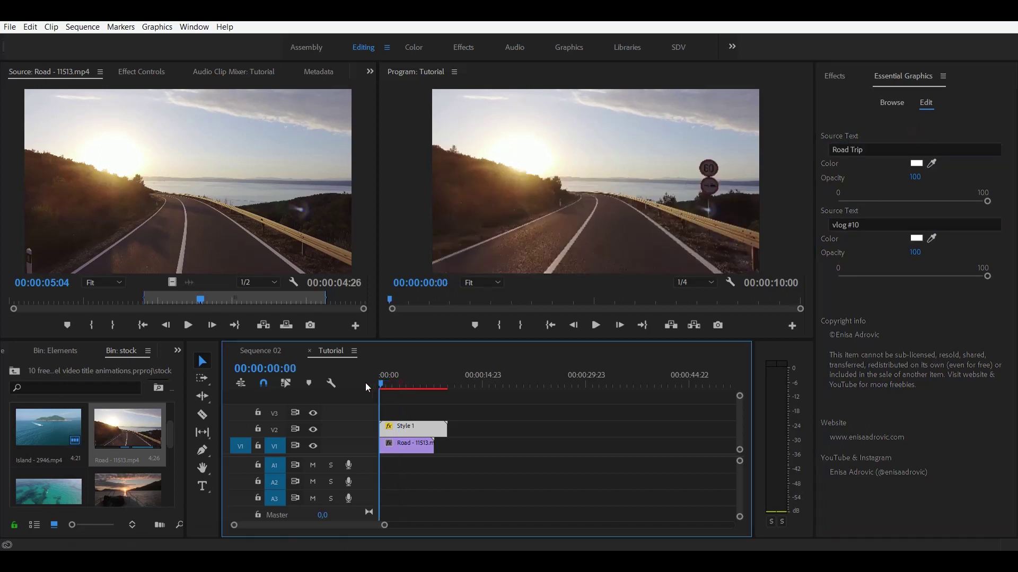
left_click(604, 328)
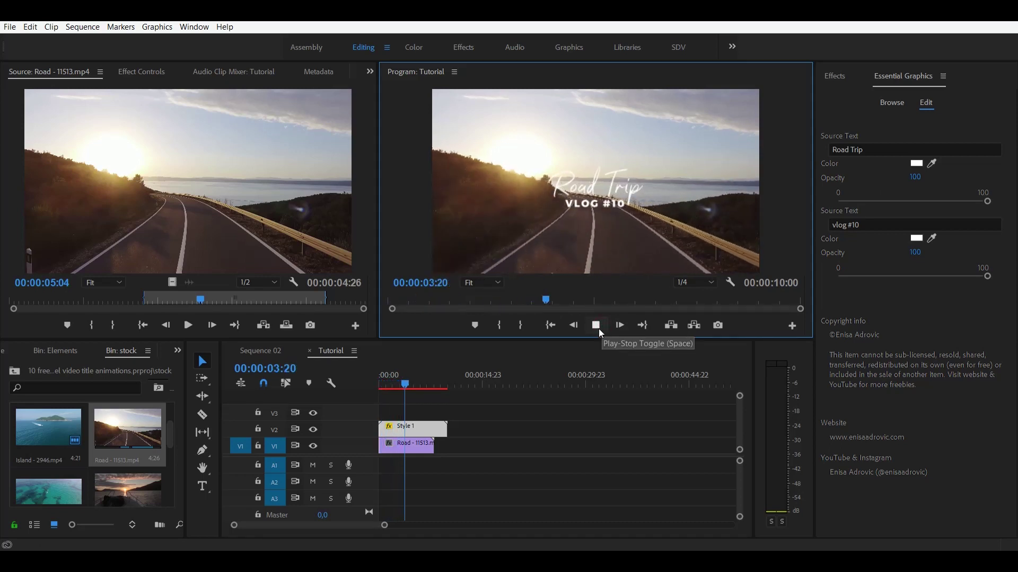
left_click(596, 330)
Set the Style 1 title's scale to 114 and its horizontal position to 911 in the motion settings.
left_click(424, 427)
left_click(142, 74)
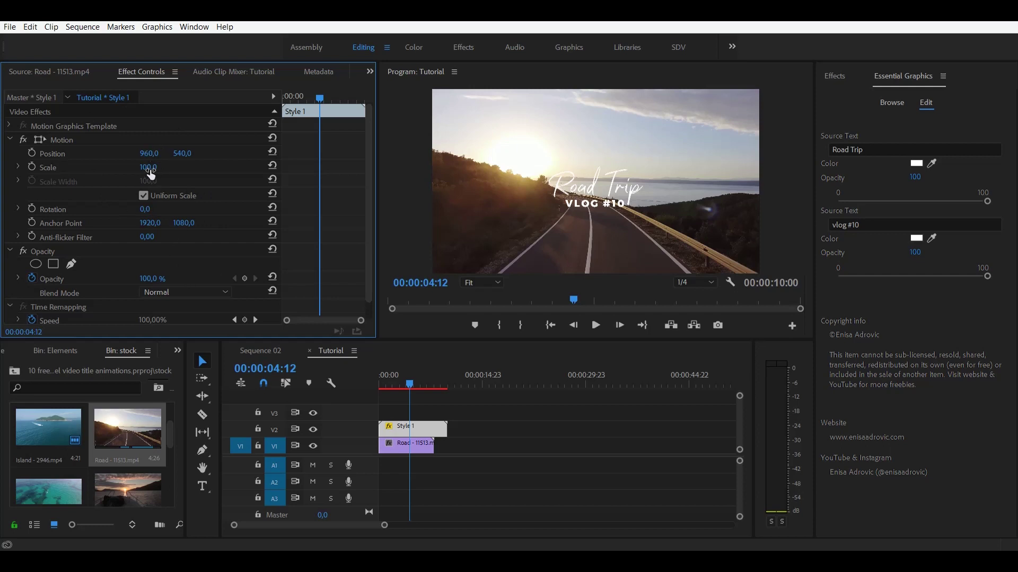
left_click_drag(148, 171, 173, 186)
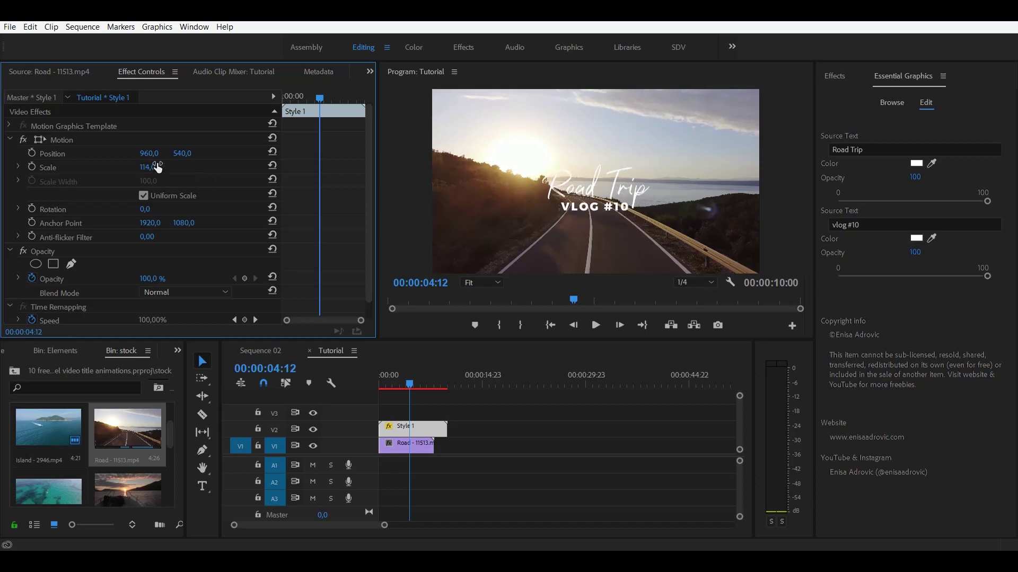
left_click_drag(148, 154, 423, 236)
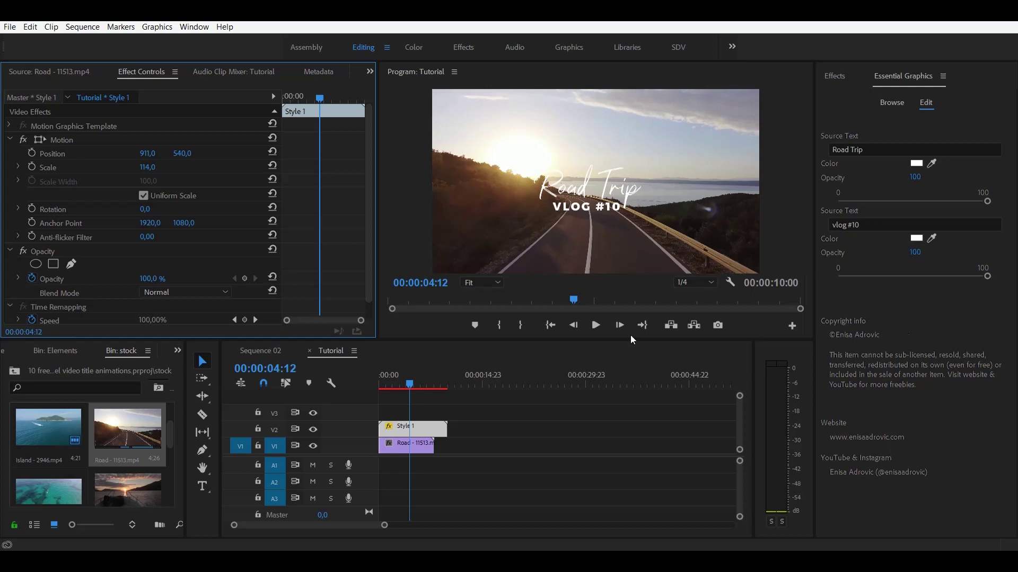
left_click_drag(431, 381, 396, 384)
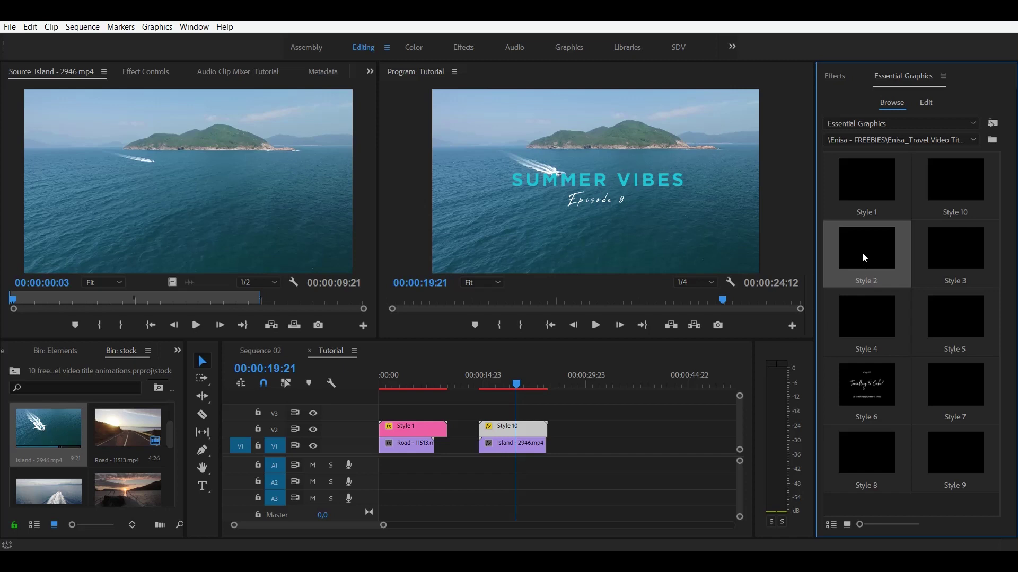
Add the Style 2 title template to track V2 after the Style 10 title and scale it to the frame size.
left_click_drag(865, 256, 580, 435)
mouse_move(606, 371)
left_mouse_down()
mouse_move(616, 371)
mouse_move(599, 371)
left_mouse_up()
left_click(630, 431)
right_click(630, 430)
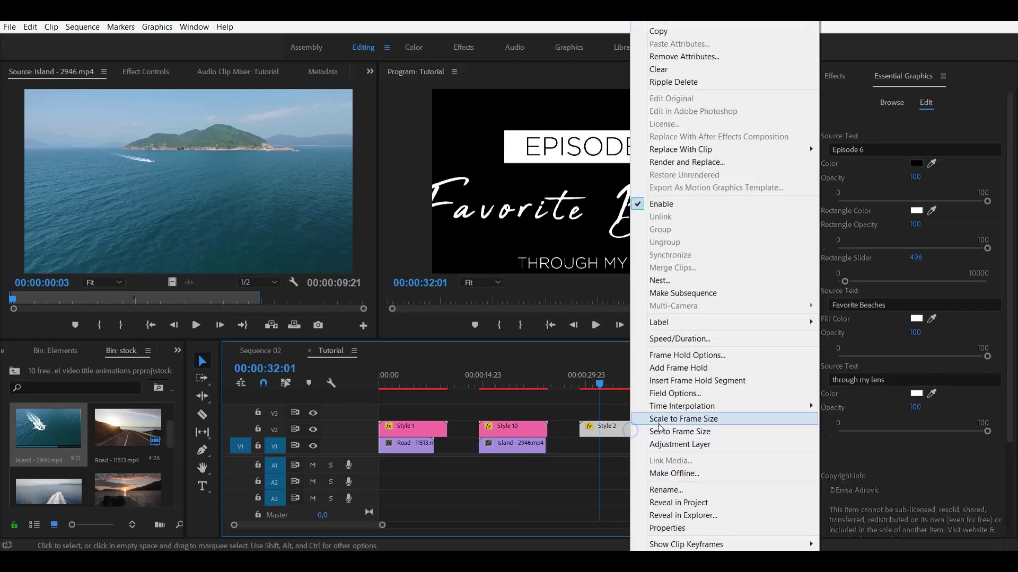
left_click(664, 419)
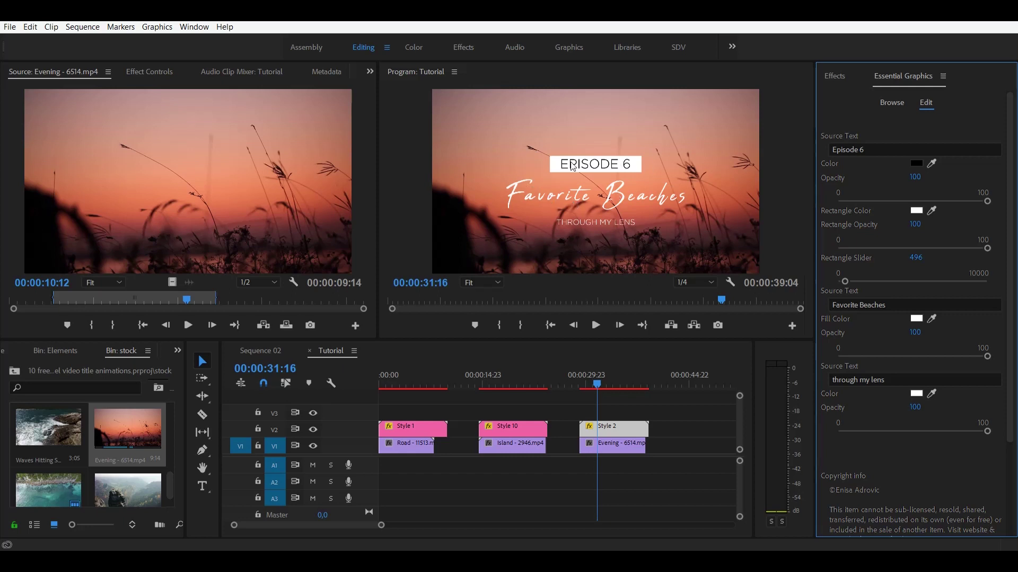
Change the Style 2 title's first line to "Vlog #15".
left_click(630, 429)
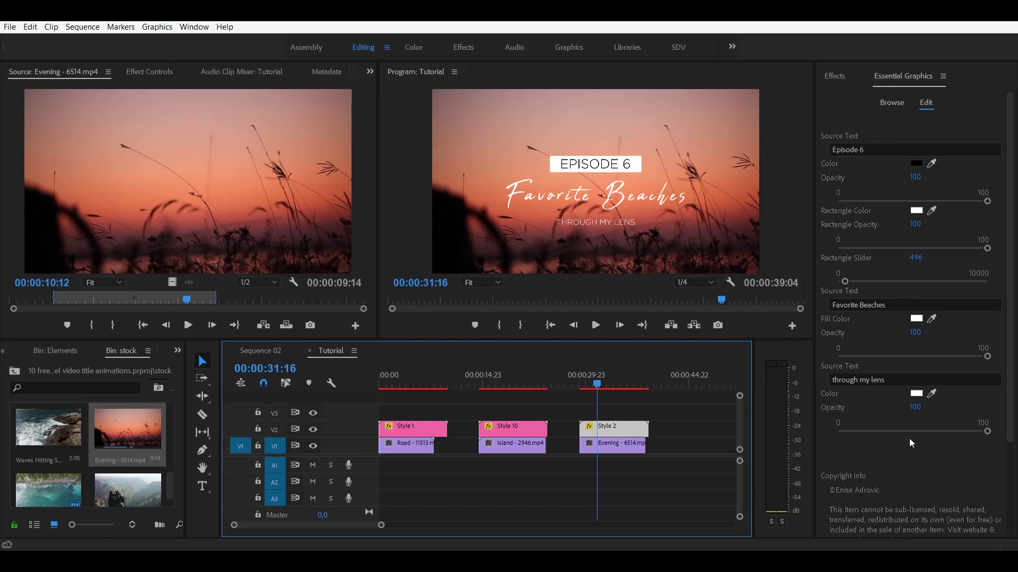
left_click(864, 151)
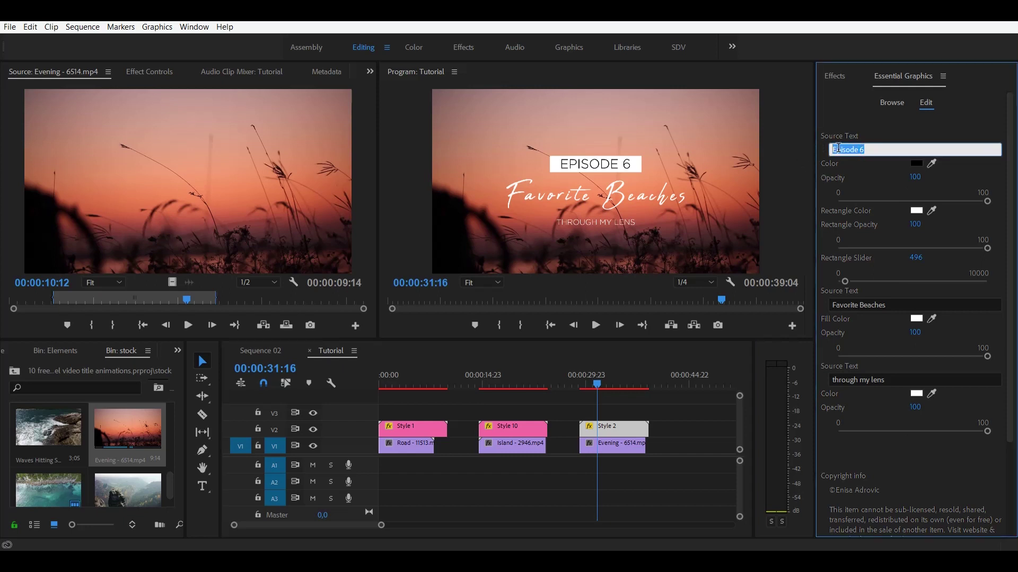
type("Vlog #15")
left_click(882, 305)
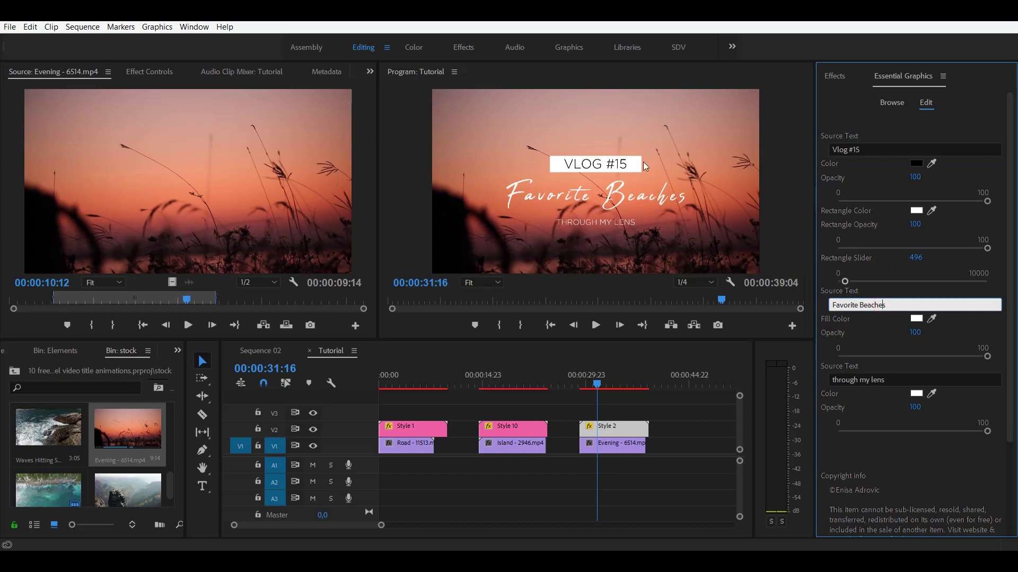
Change the Style 2 title's first line to "Vlog number 15" and widen its rectangle to 2.257.
left_click(874, 148)
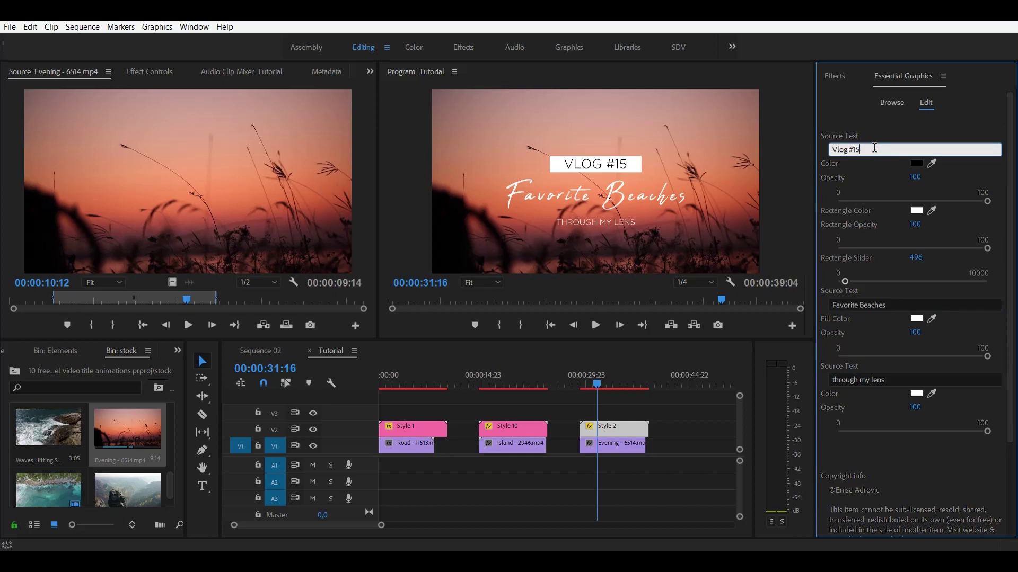
left_click_drag(860, 150, 848, 150)
left_click(872, 307)
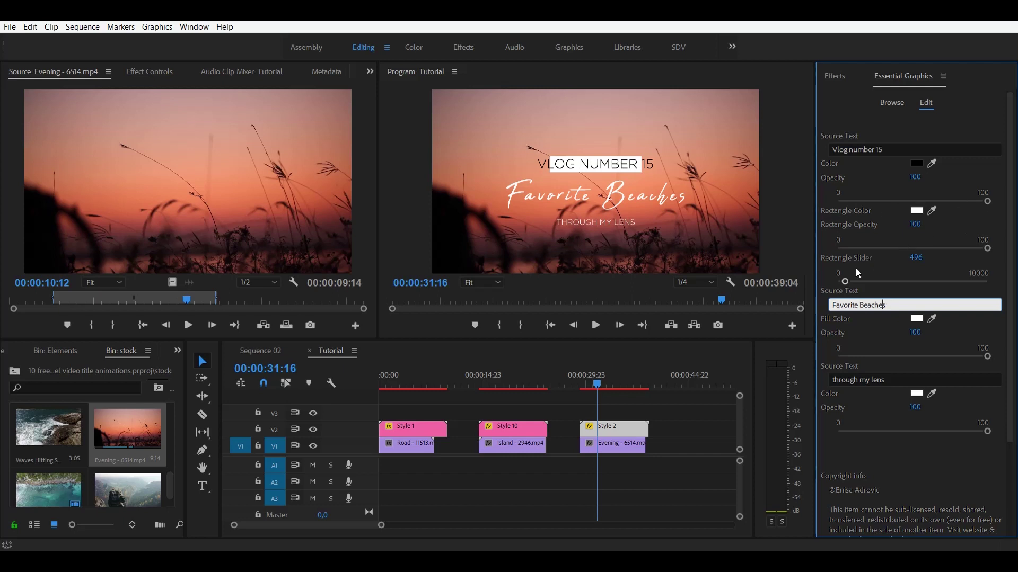
left_click(825, 264)
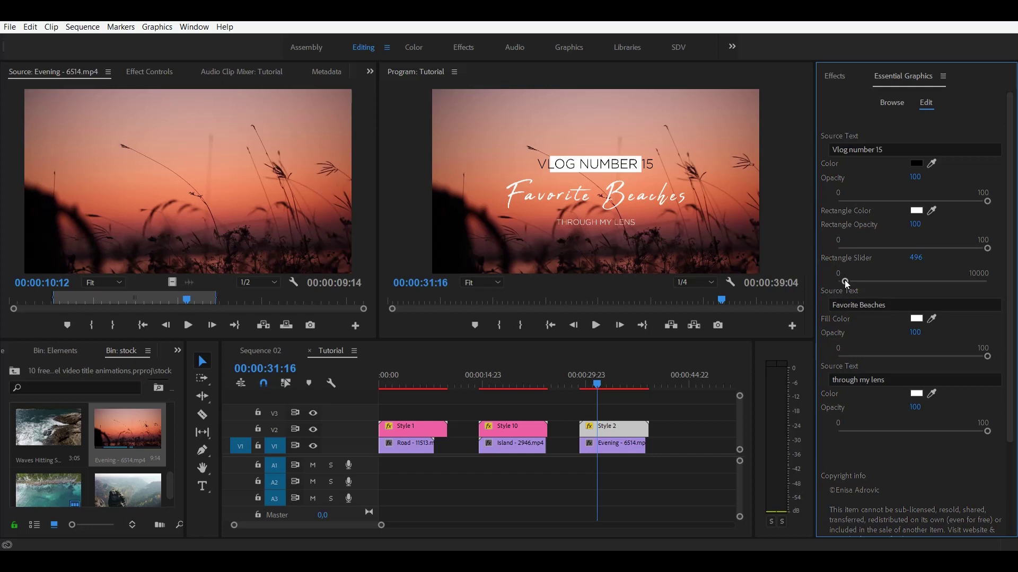
left_click_drag(847, 285, 870, 282)
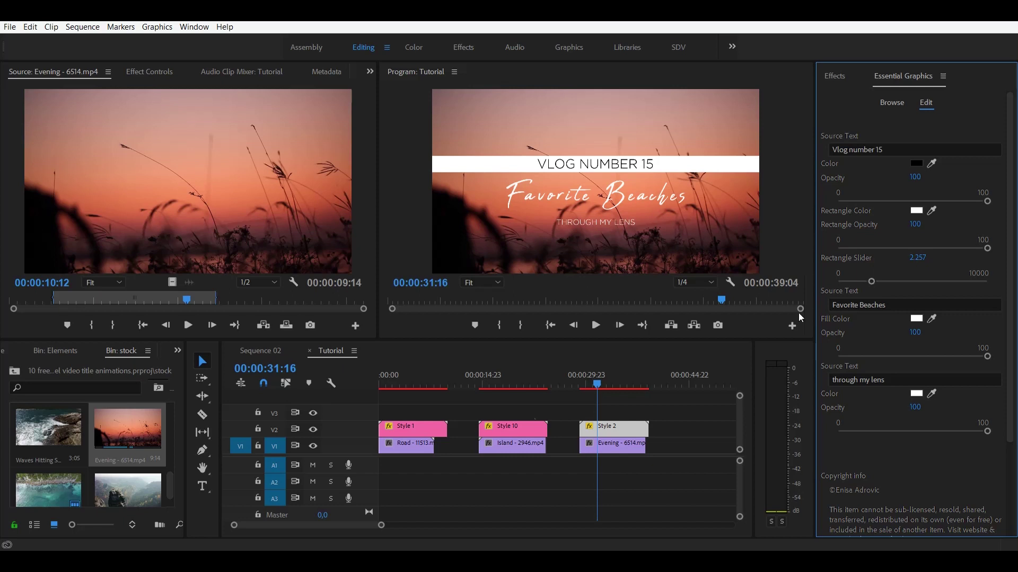
Play the sequence from just before the Style 2 title to preview its widened rectangle.
left_click(585, 388)
left_click_drag(586, 389, 577, 388)
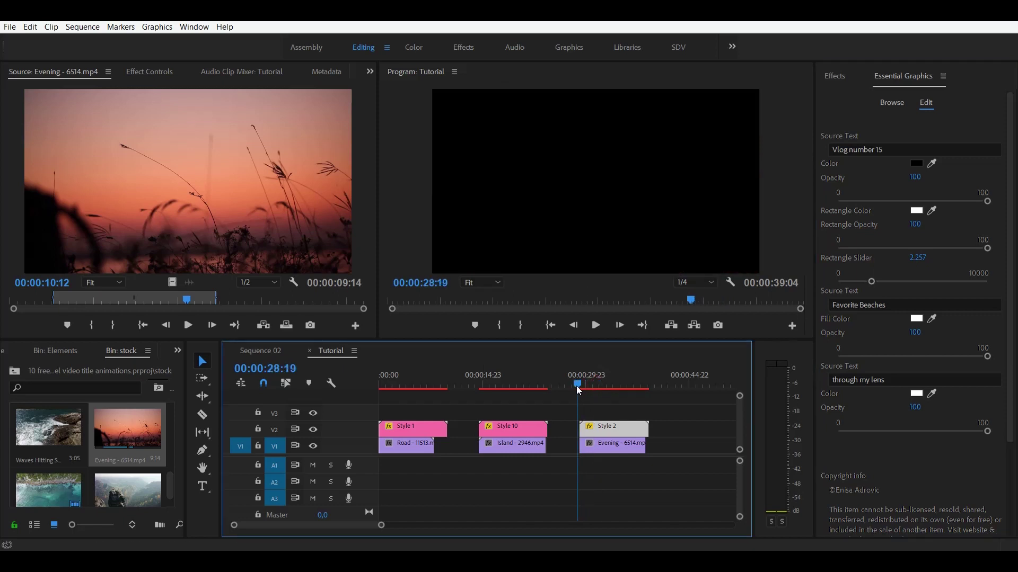
left_click(596, 326)
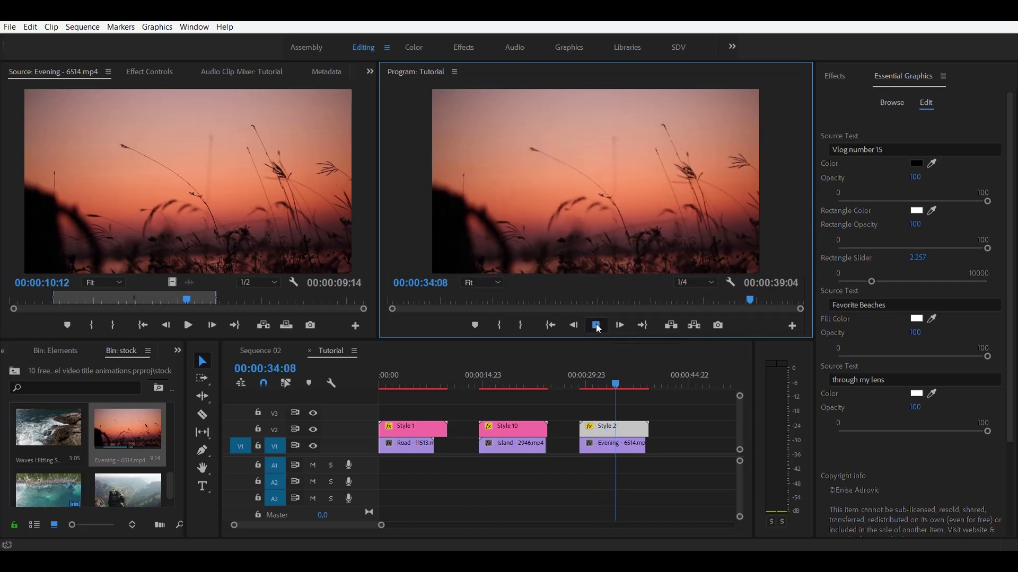
Narrow the Style 2 title's rectangle to 752 and change its middle line to "Summer Vibes".
left_click_drag(619, 373, 598, 387)
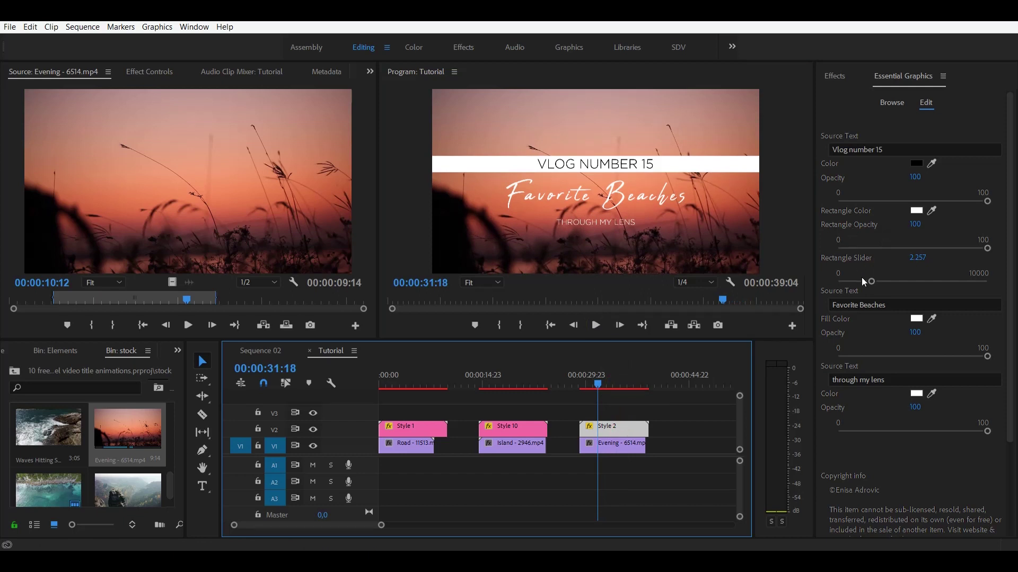
left_click_drag(872, 285, 848, 288)
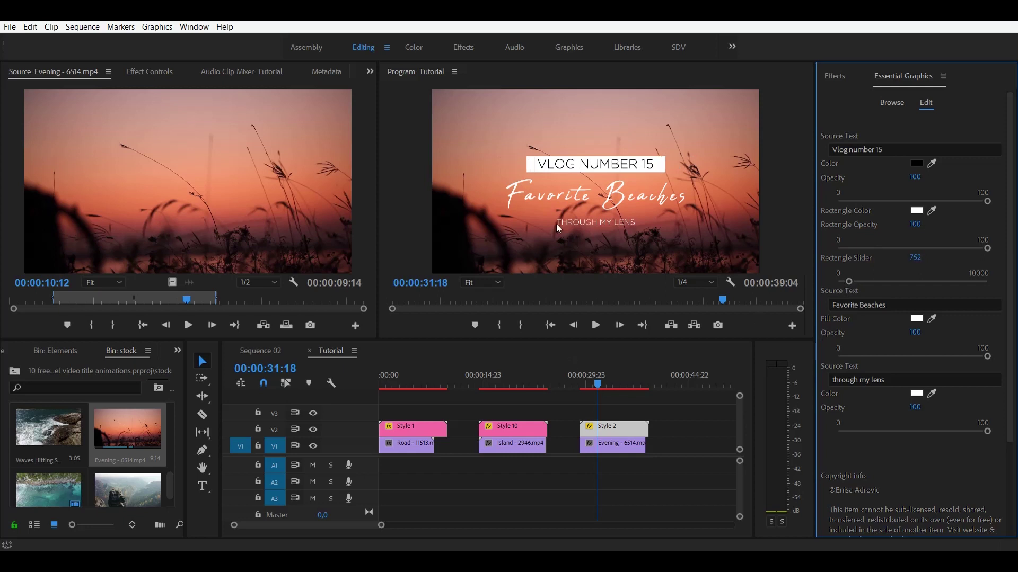
left_click_drag(895, 304, 801, 312)
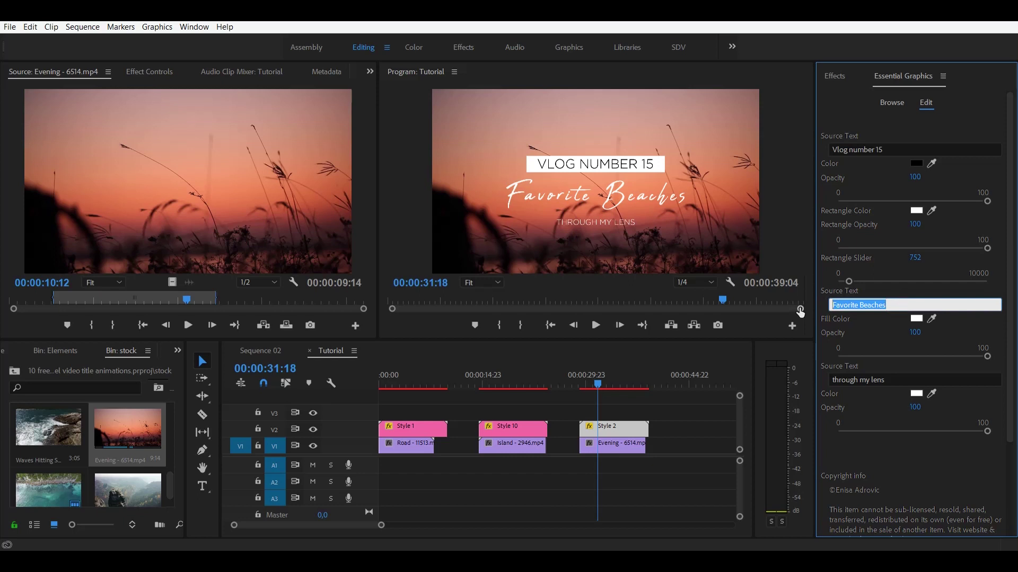
type("Summer Vibes")
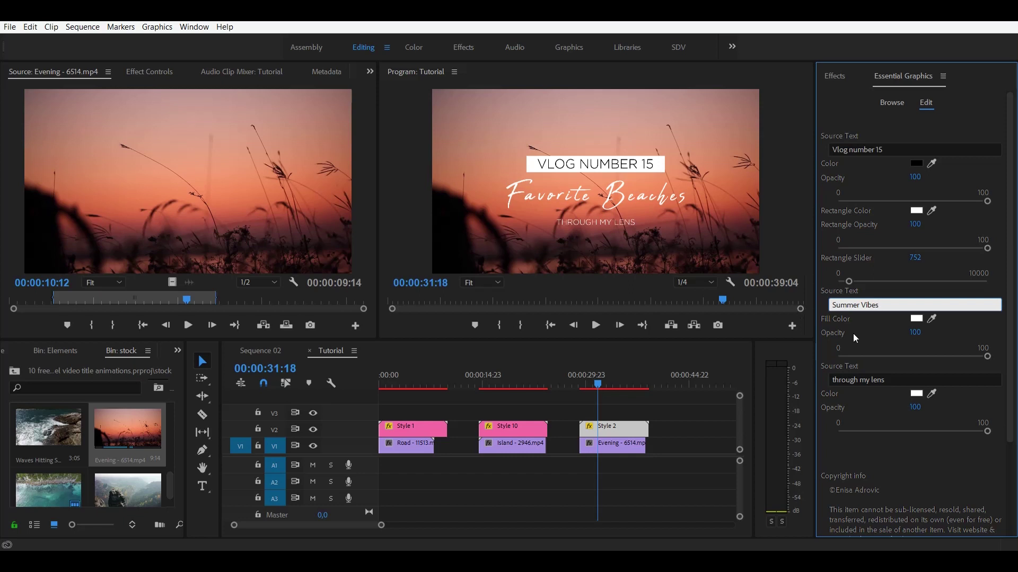
left_click(874, 396)
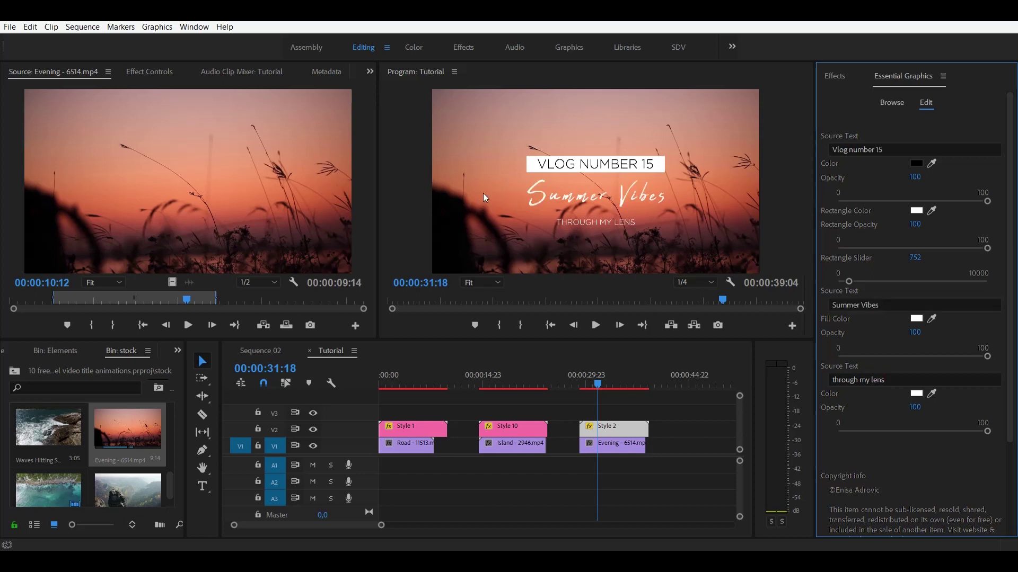
left_click(897, 378)
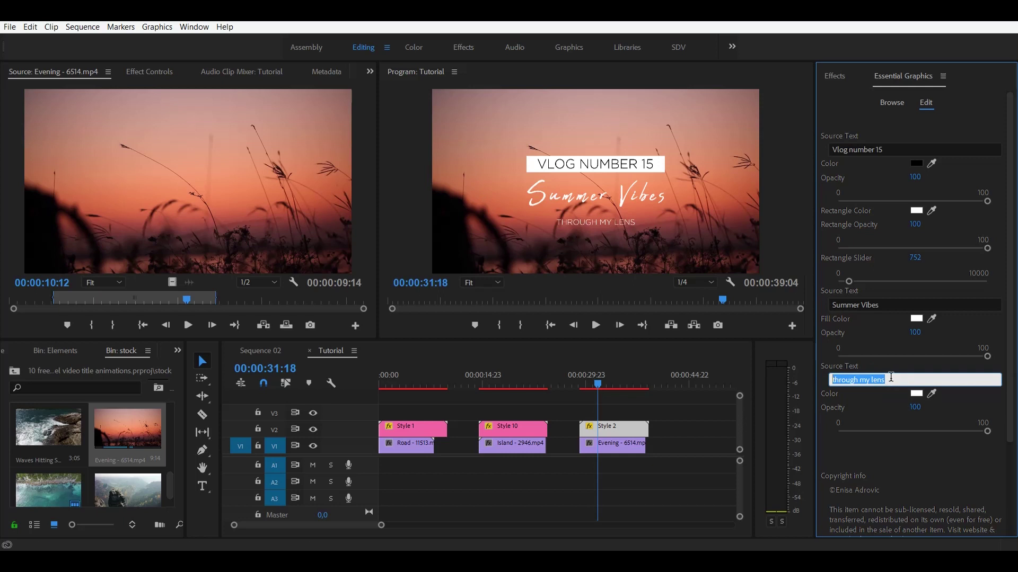
left_click_drag(598, 390, 628, 390)
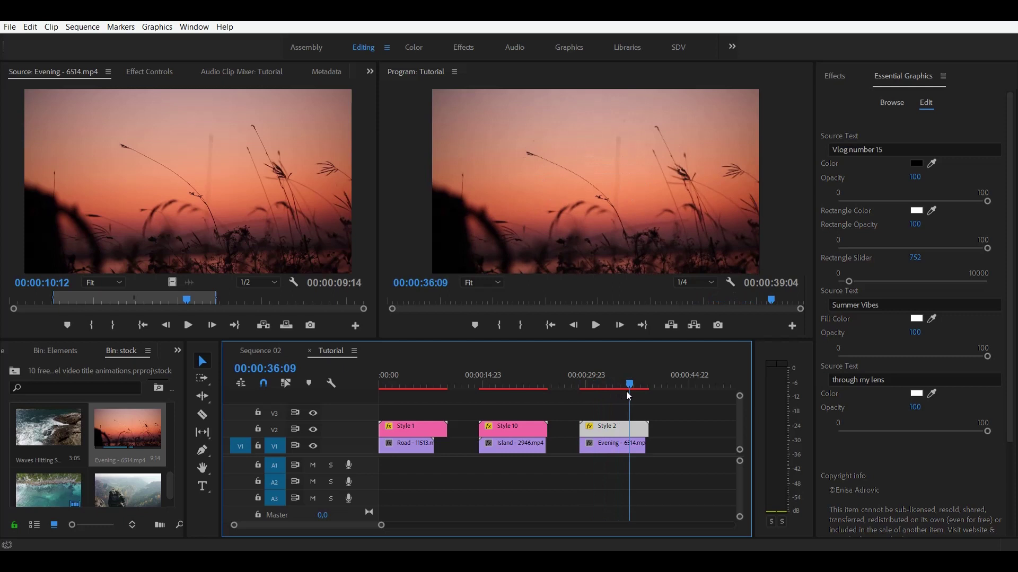
Delete the Style 2 title from track V2 above the Evening clip.
left_click(668, 423)
left_click(894, 105)
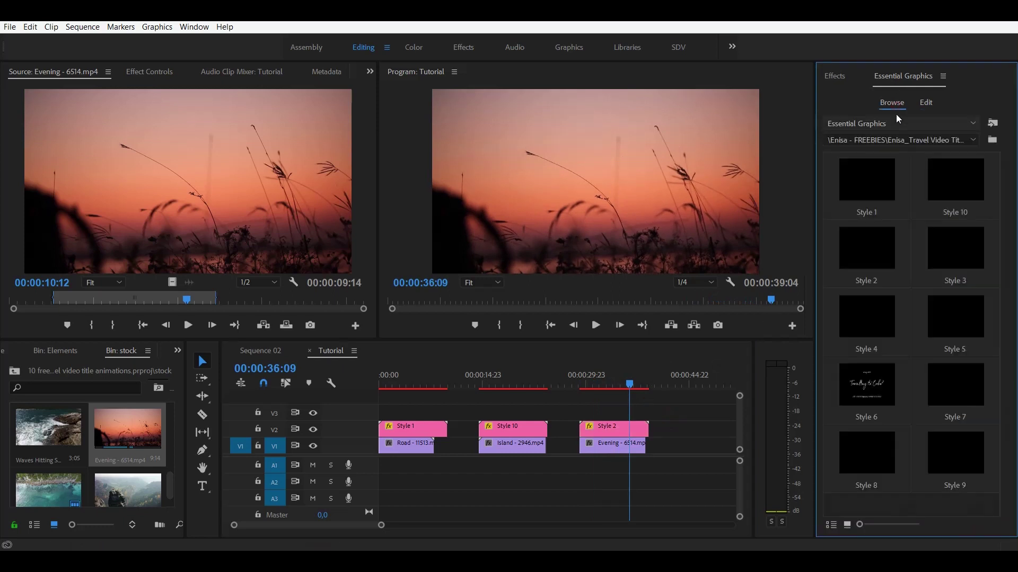
left_click(952, 334)
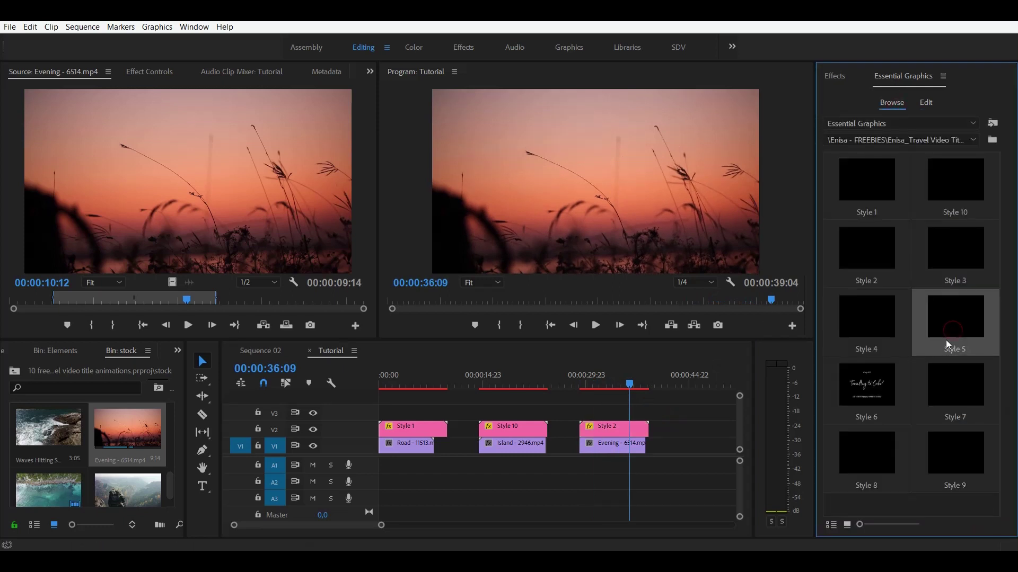
left_click(956, 388)
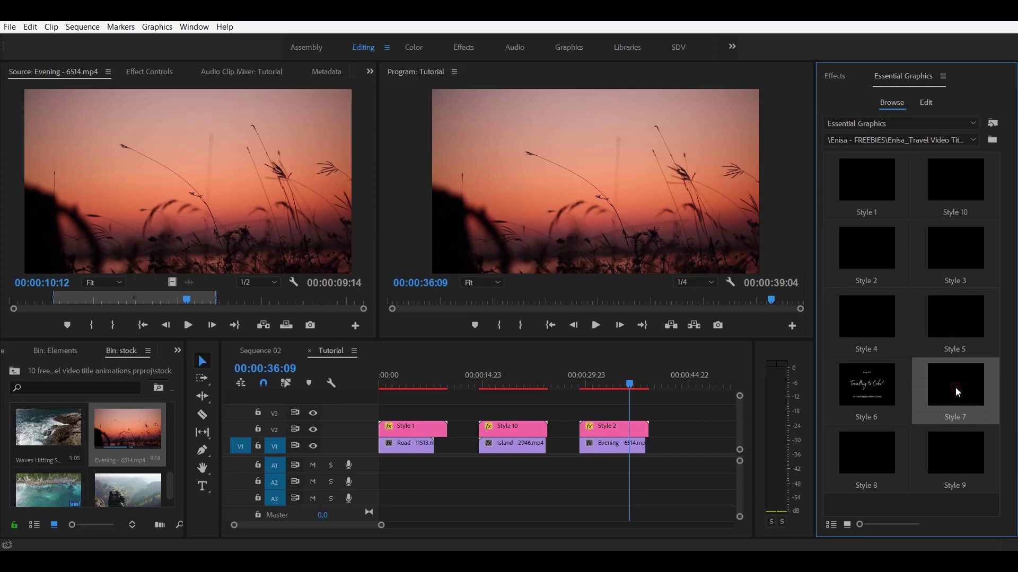
left_click(621, 426)
key("Delete")
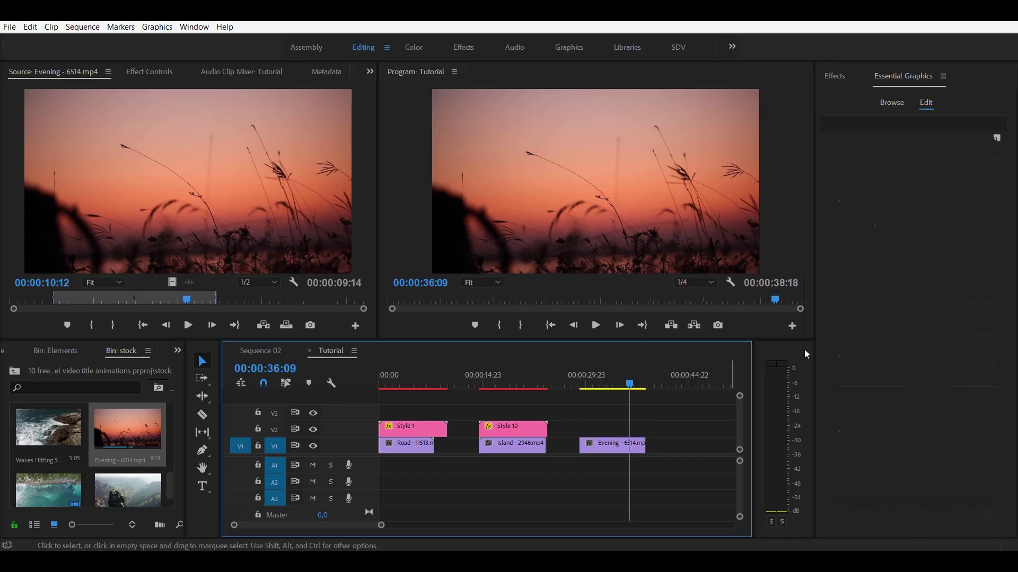
Add the Style 7 title template to track V2 over the Evening clip and scale it to the frame size.
left_click(893, 102)
left_click_drag(821, 398, 618, 425)
right_click(618, 425)
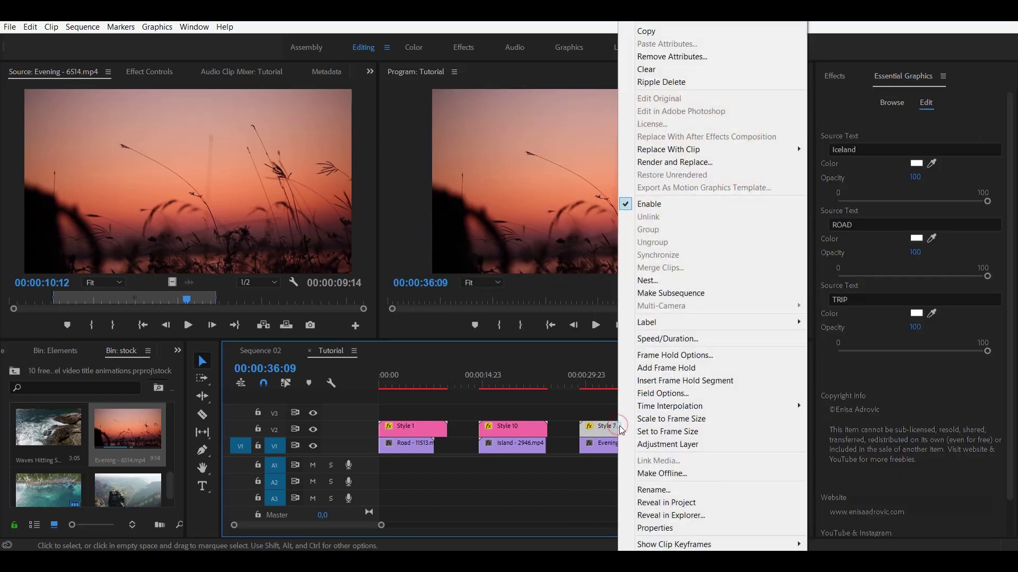
left_click(660, 420)
Play the sequence from just before the Style 7 title to preview its animation, stopping at 00:00:33:12.
left_click(572, 386)
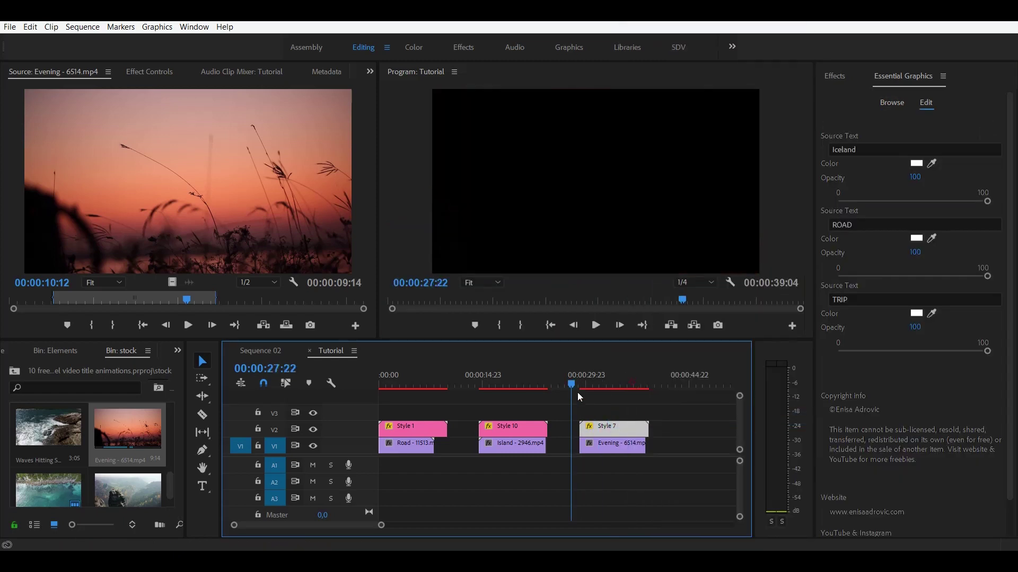
left_click(596, 325)
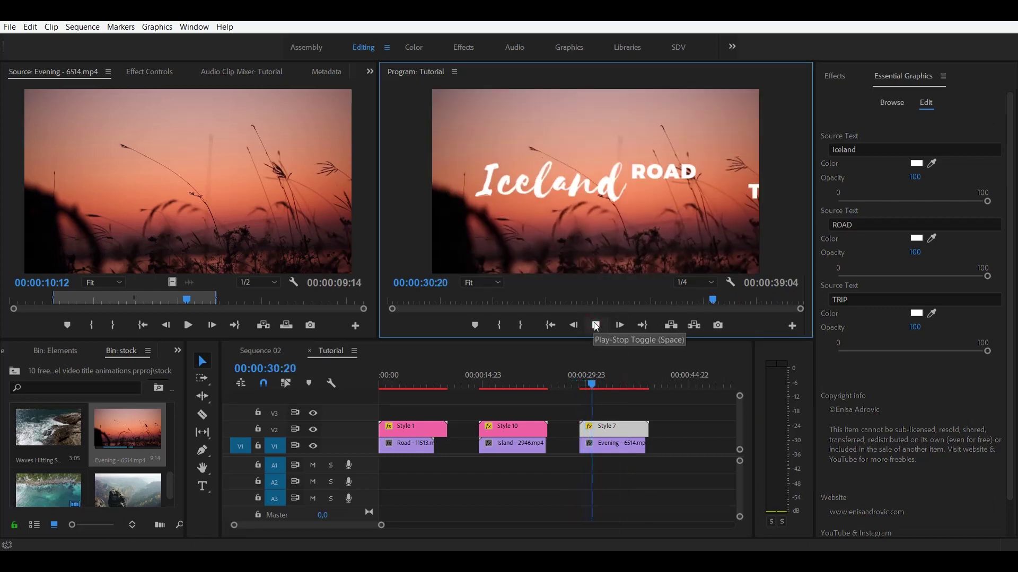
left_click(571, 383)
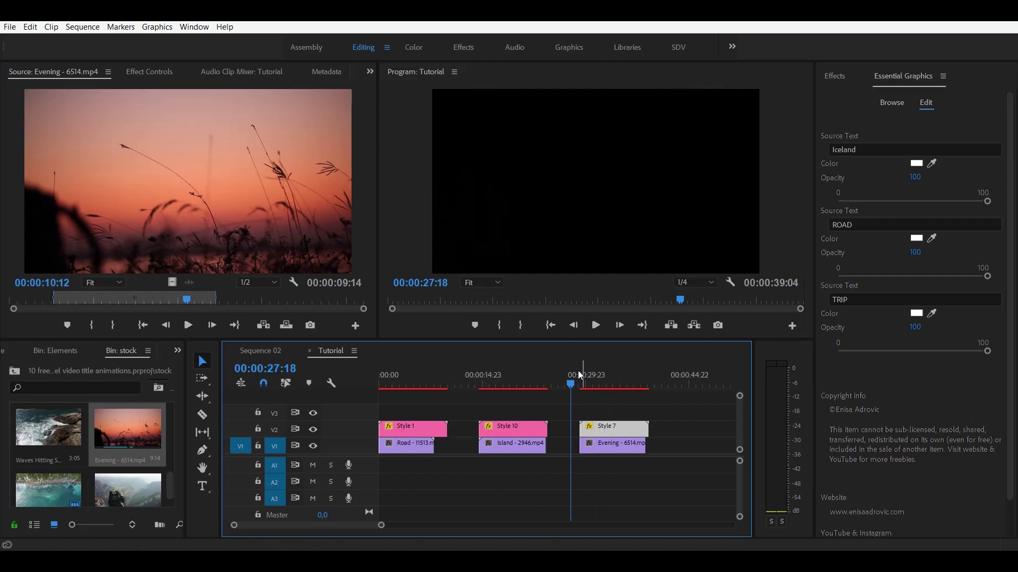
left_click(596, 325)
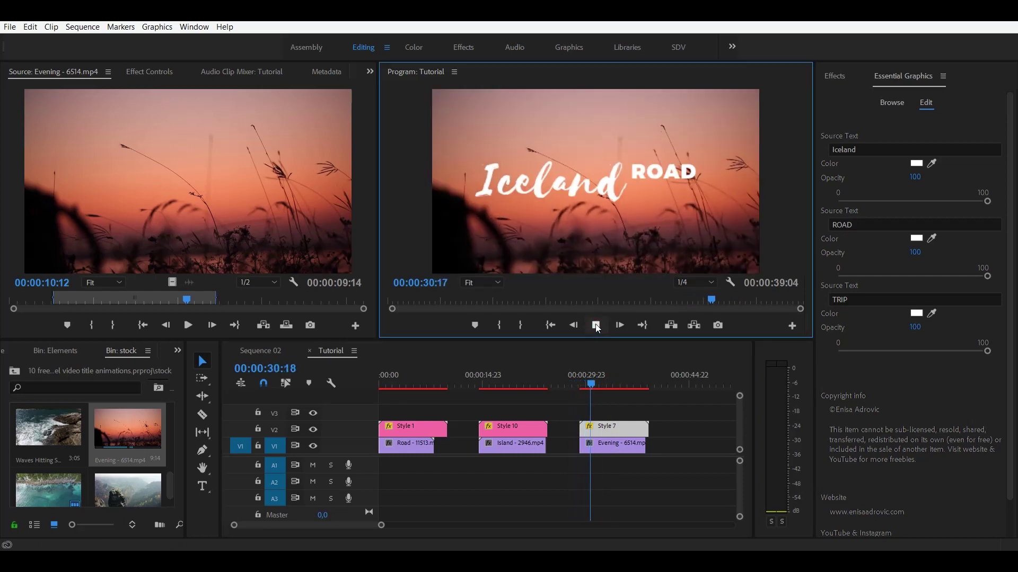
left_click(597, 325)
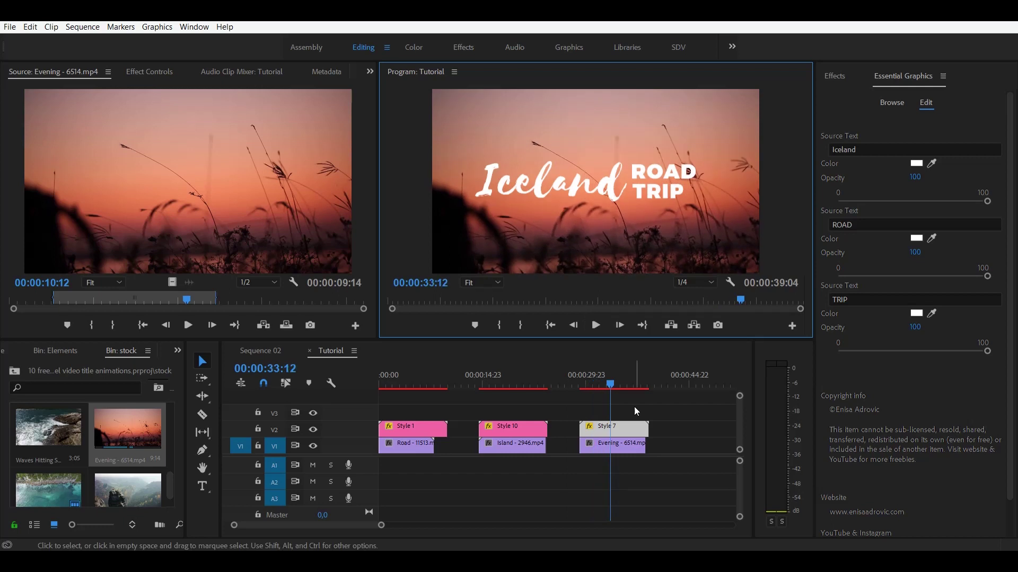
Add the Style 8 title template to track V2 after the Style 7 title and move the Evening clip beneath it.
left_click_drag(606, 383, 628, 393)
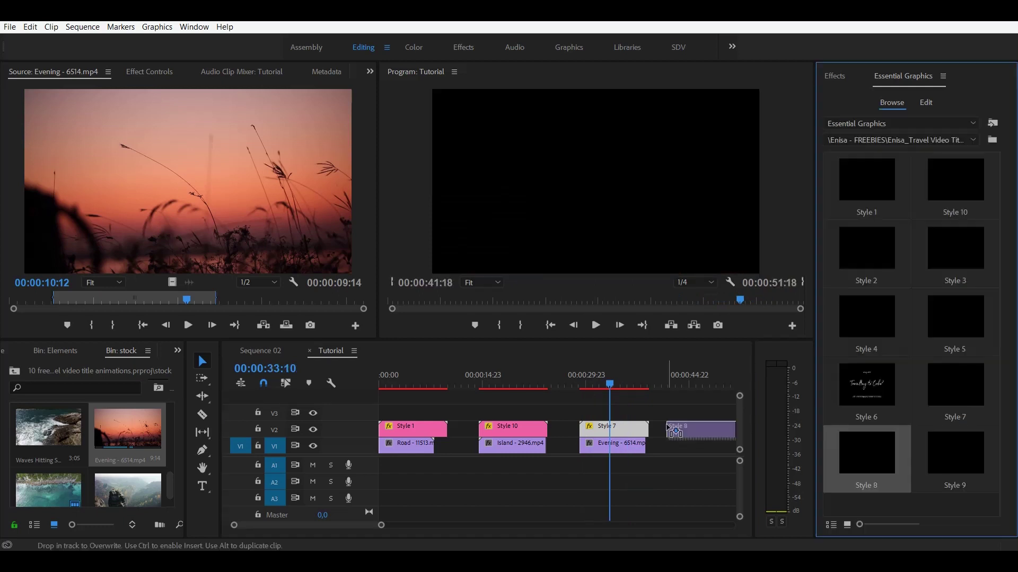
left_click_drag(355, 526, 361, 526)
left_click_drag(616, 386, 610, 383)
left_click_drag(548, 447, 644, 448)
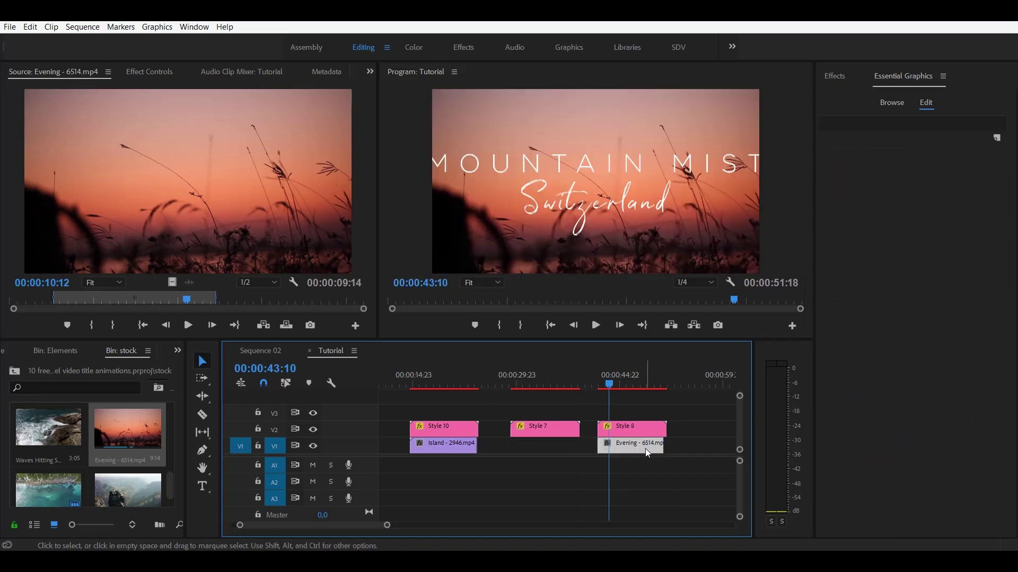
Scale the Style 8 title to the frame size.
left_click(637, 428)
right_click(637, 428)
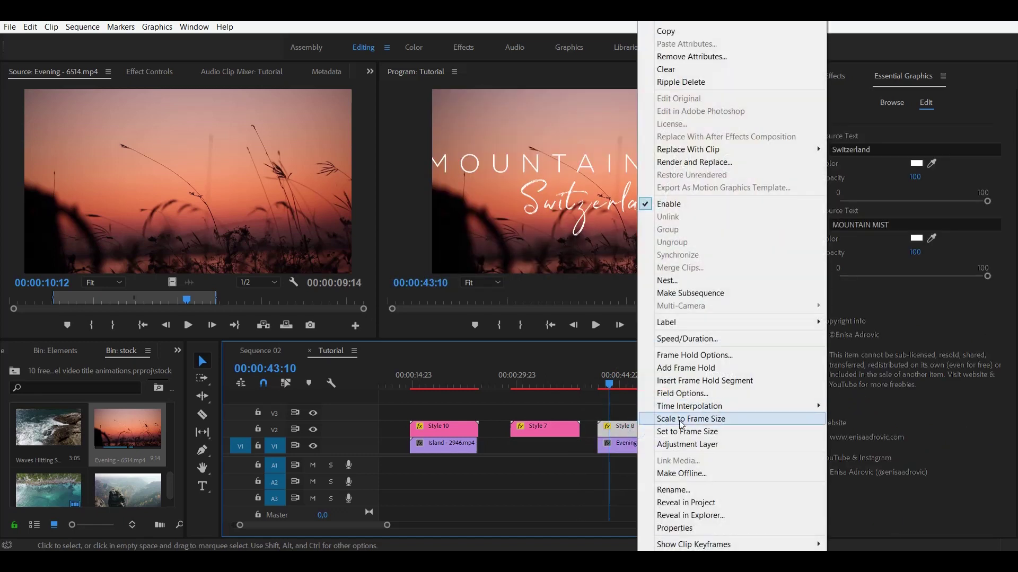
left_click(679, 419)
Play the sequence from just before the Style 8 title to preview its animation, ending at 00:00:45:09.
left_click_drag(610, 391, 591, 386)
left_click(592, 325)
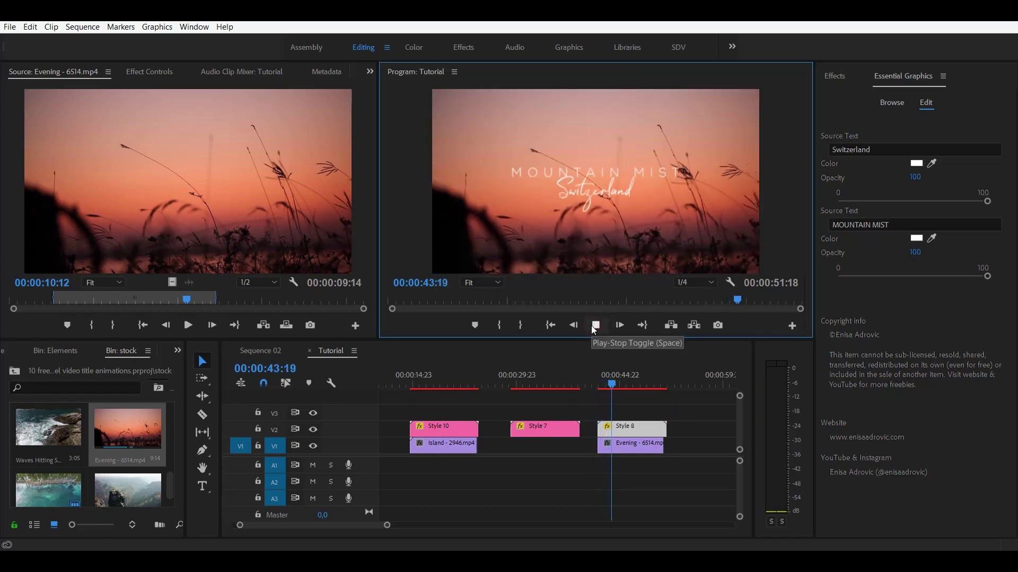
left_click(641, 399)
key("space")
mouse_move(637, 405)
left_mouse_down()
mouse_move(603, 402)
mouse_move(646, 402)
mouse_move(624, 410)
left_mouse_up()
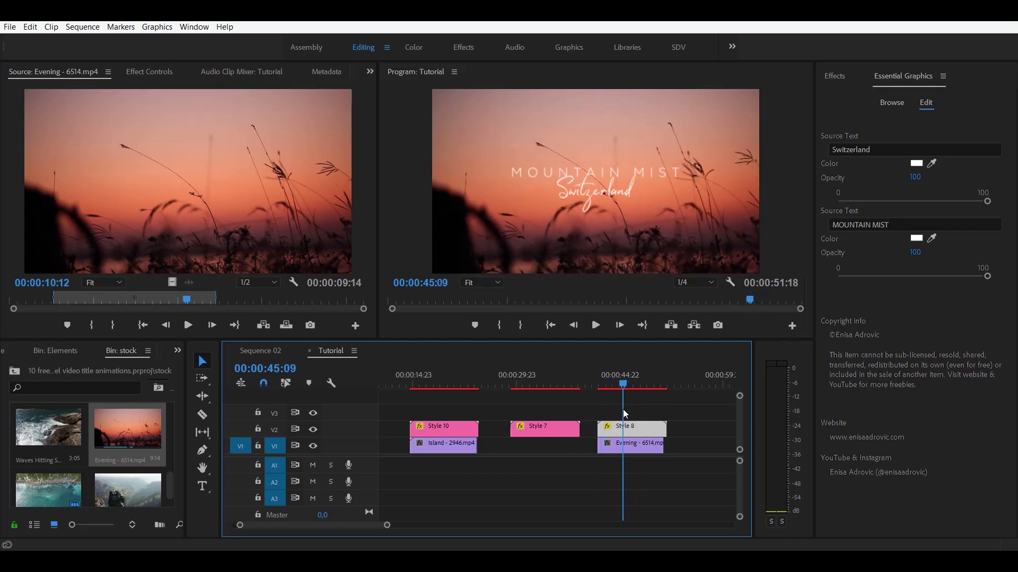